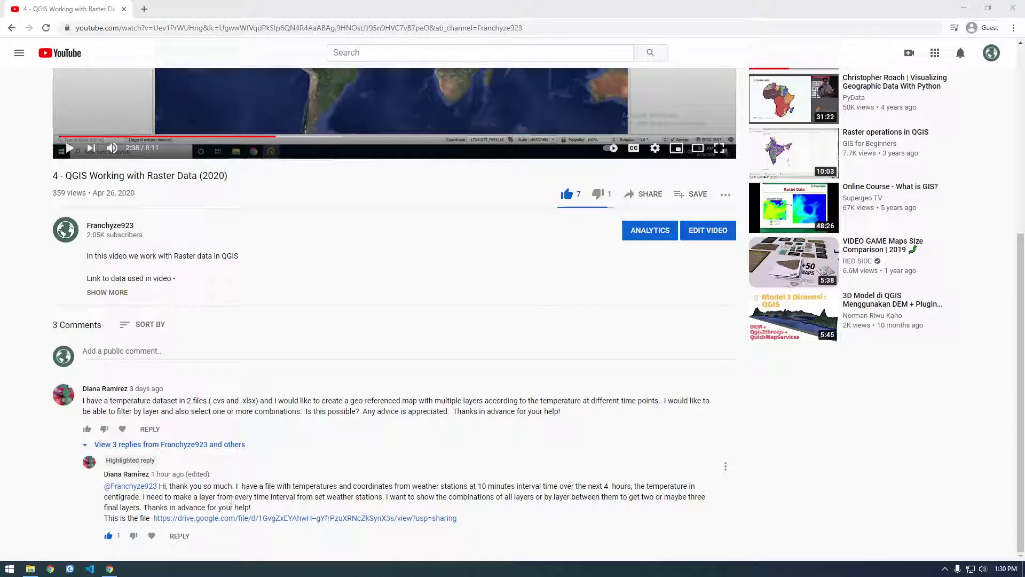
Open the shared Dataset Weather Stations.xlsx file from the Drive link in the reply.
drag(174, 498, 379, 498)
click(401, 496)
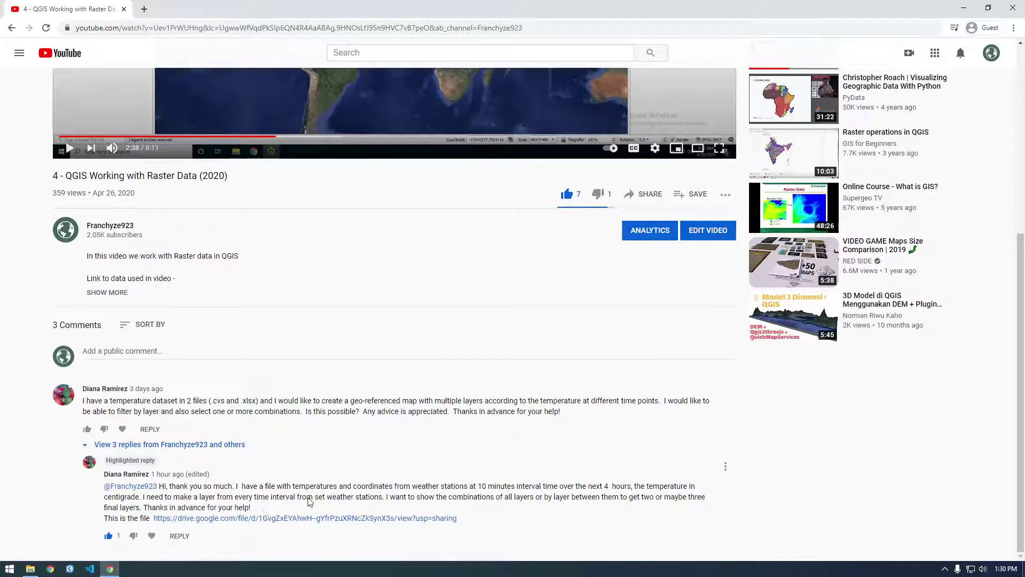
click(275, 518)
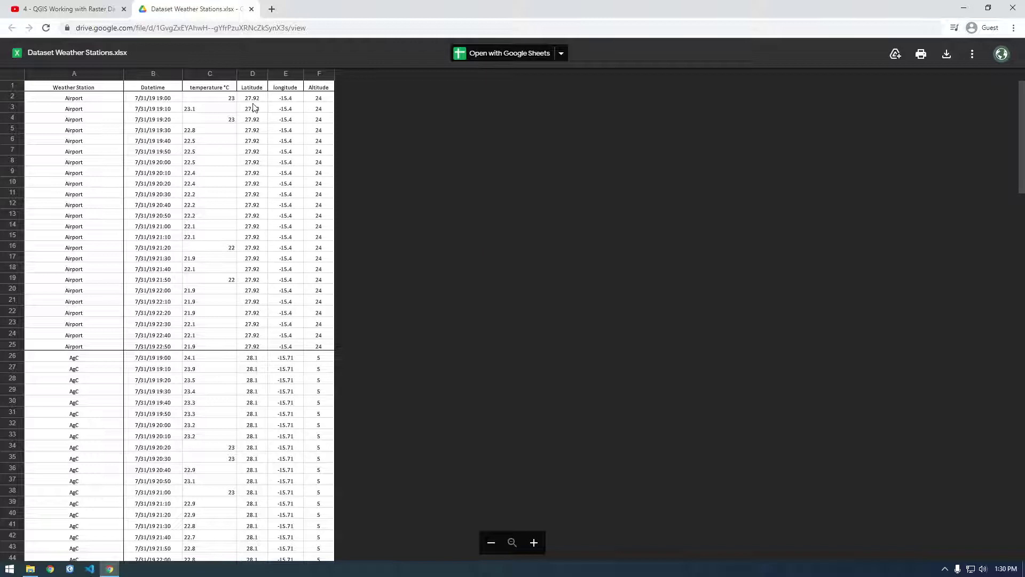
Inspect the stations' Latitude and longitude values in columns D and E (D1:E11).
click(291, 101)
click(252, 101)
click(287, 101)
click(258, 107)
click(276, 108)
drag(251, 92, 293, 207)
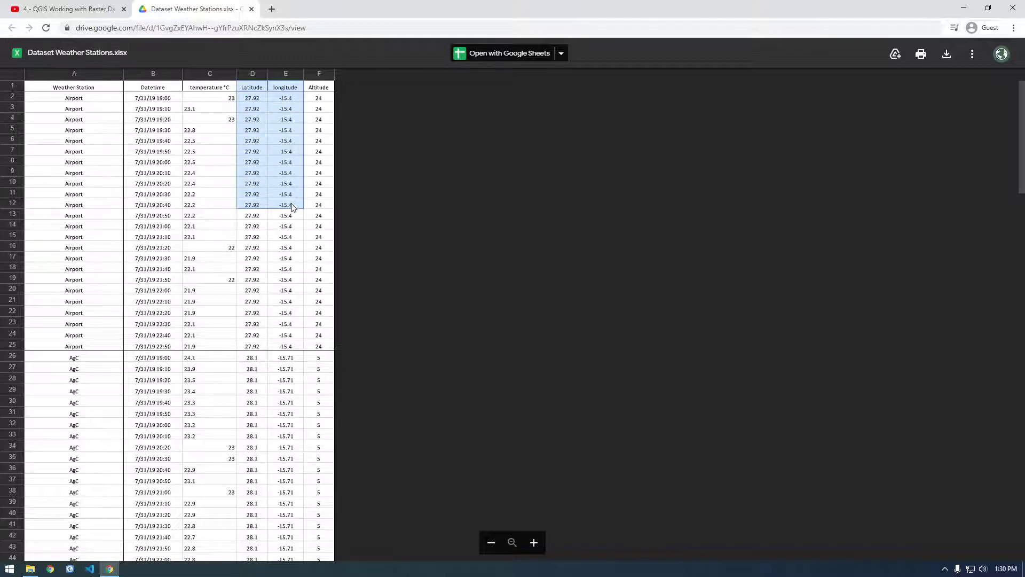
click(276, 90)
click(259, 90)
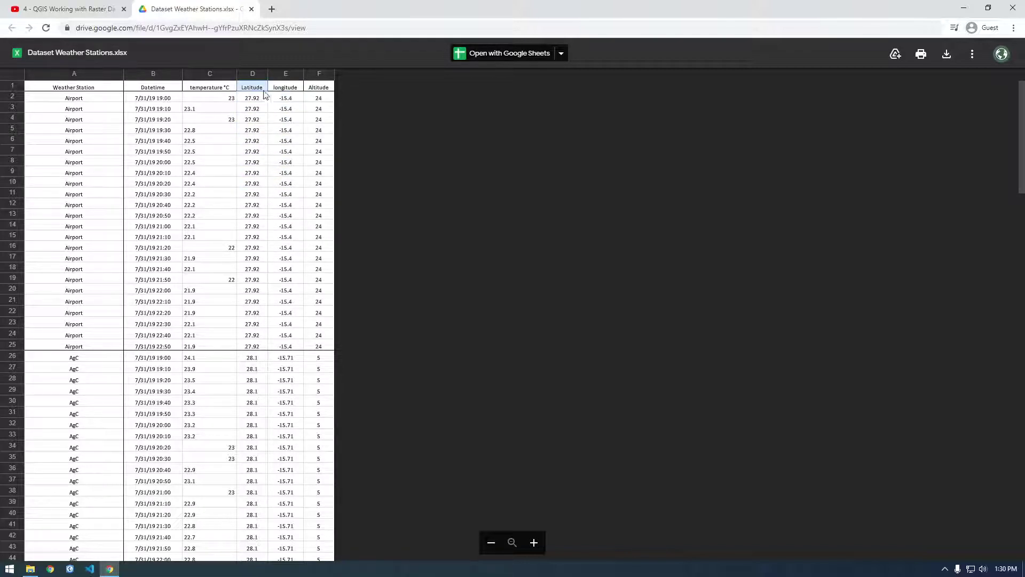
drag(265, 95, 284, 152)
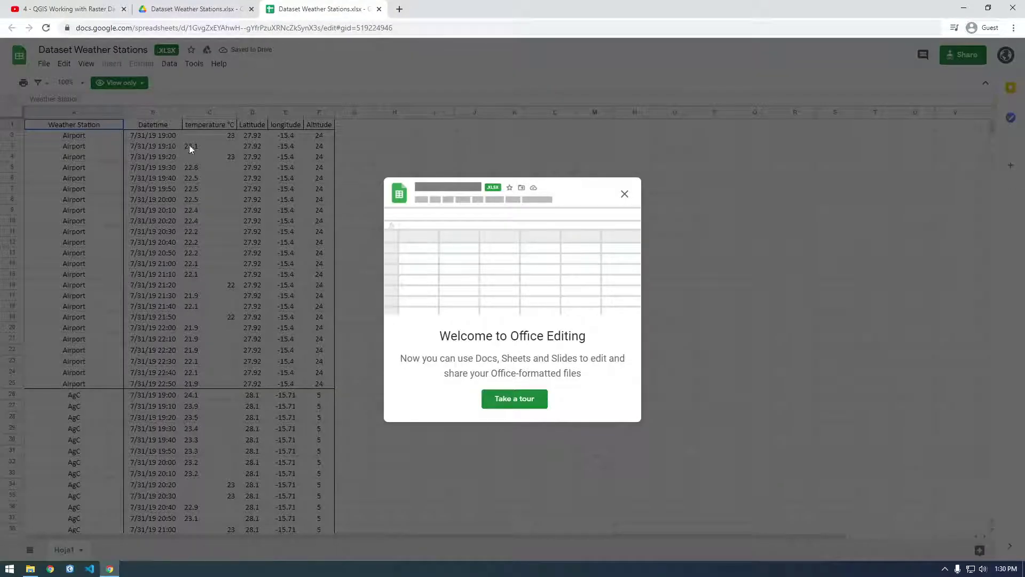
Dismiss the Welcome to Office Editing message and download the current sheet as comma-separated values.
click(624, 194)
click(45, 64)
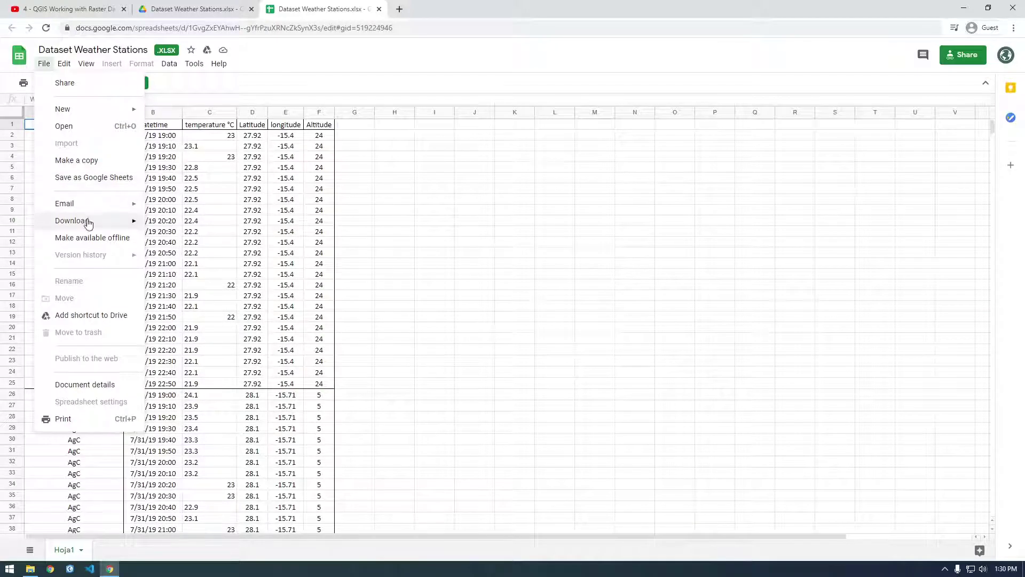
mouse_move(85, 221)
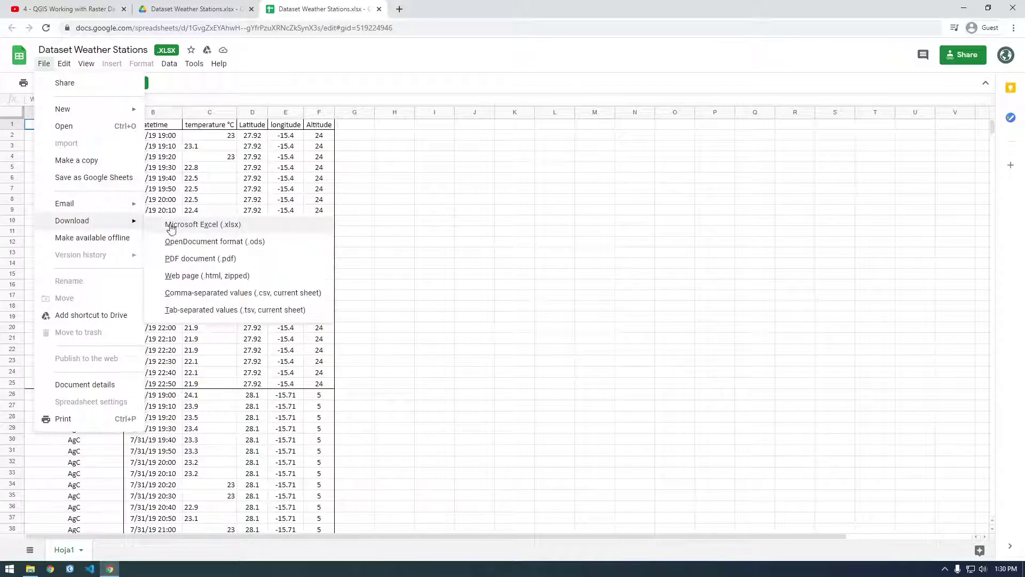
click(217, 294)
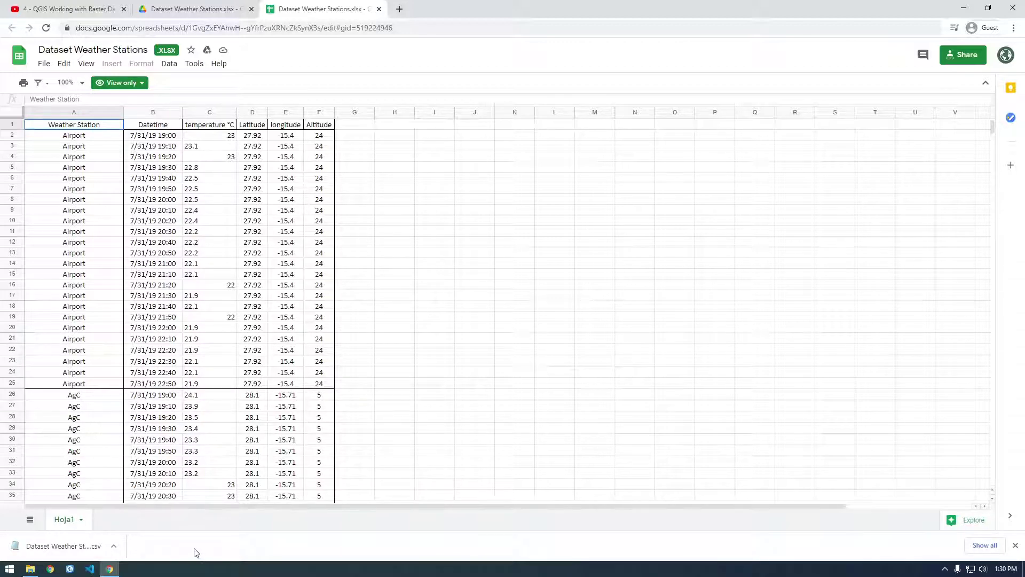
Launch QGIS Desktop 3.16.1 from the Start menu search.
click(9, 570)
text(q)
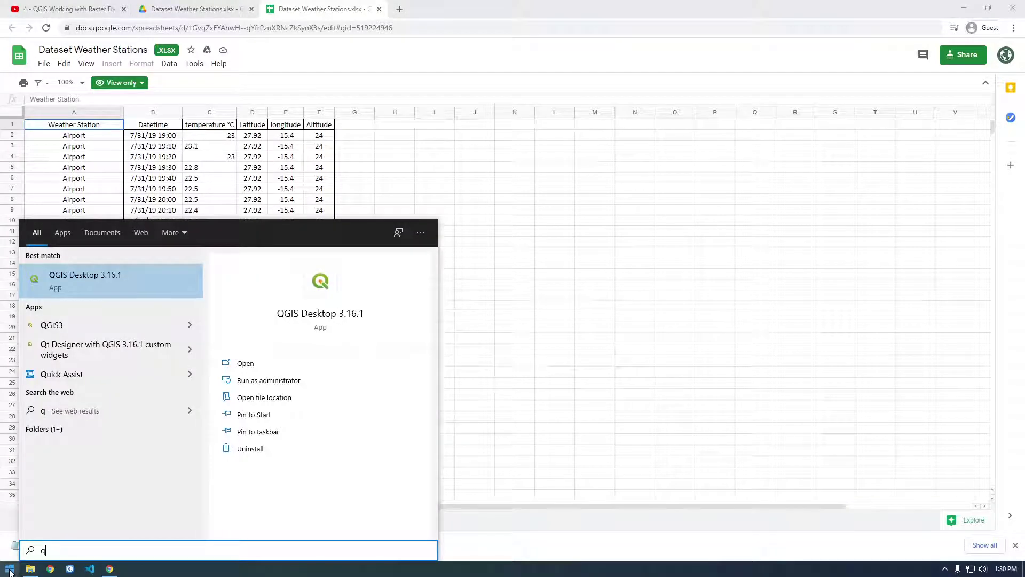
text(g)
click(104, 291)
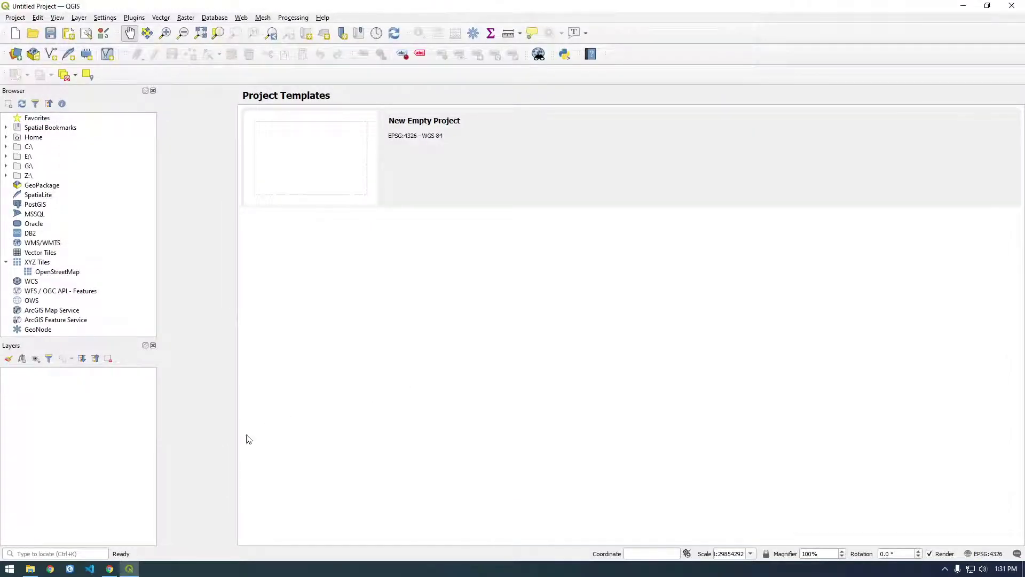
Drag the downloaded weather-station CSV from File Explorer into QGIS as a new layer.
click(32, 570)
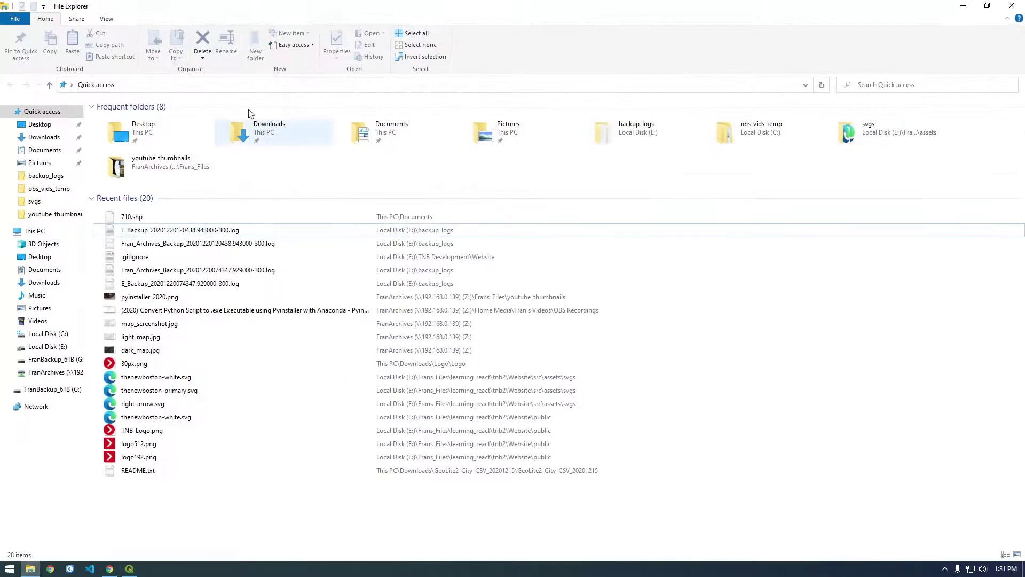
key(alt+Tab)
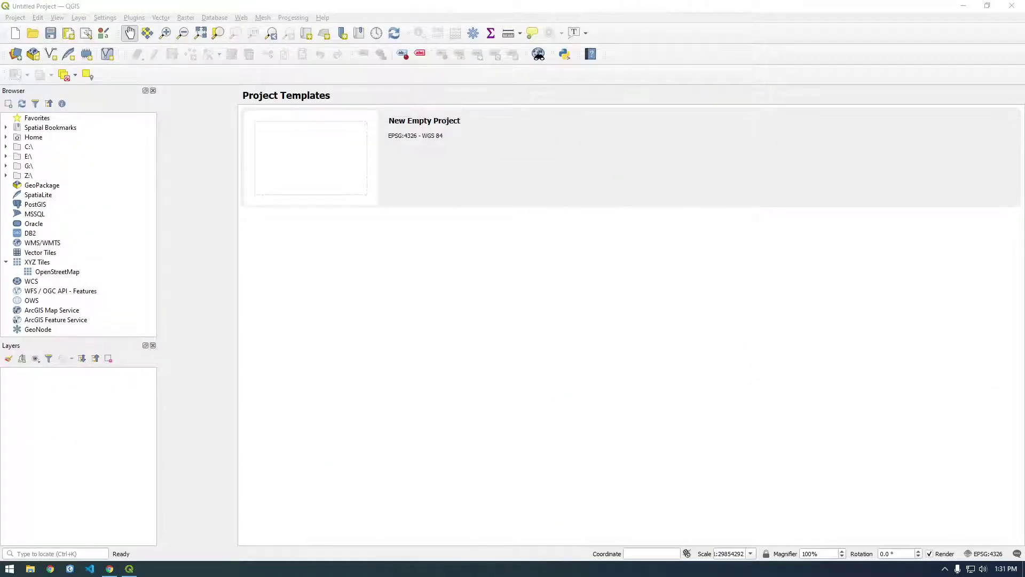
drag(689, 270, 437, 281)
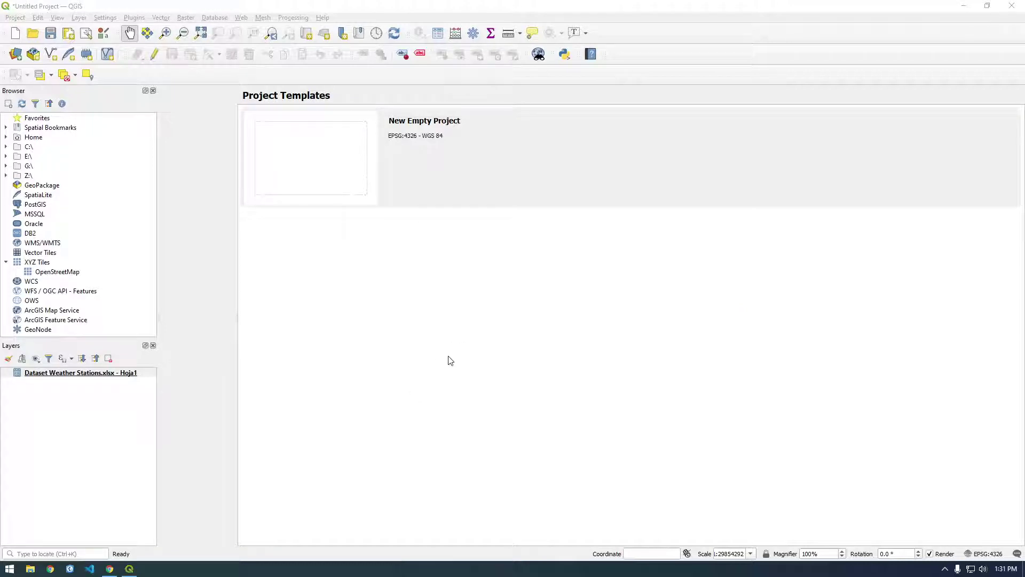
click(105, 377)
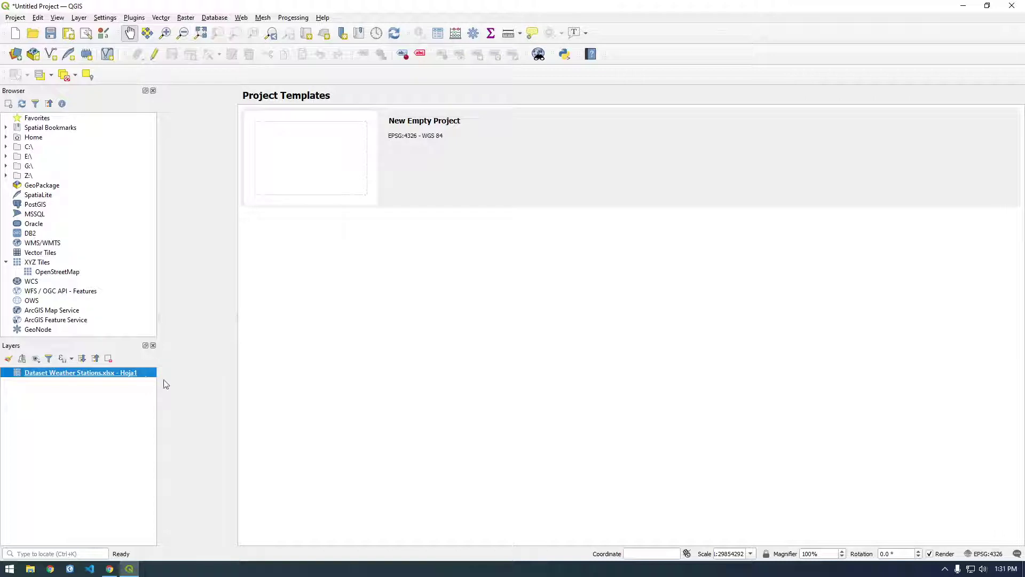
Remove the Dataset Weather Stations.xlsx - Hoja1 layer from the project.
right_click(112, 378)
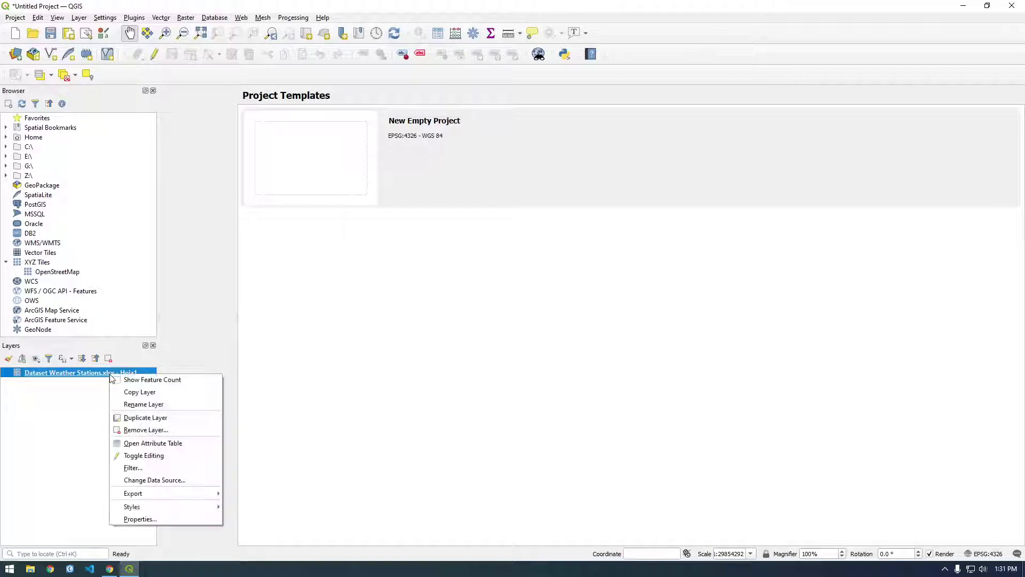
click(162, 429)
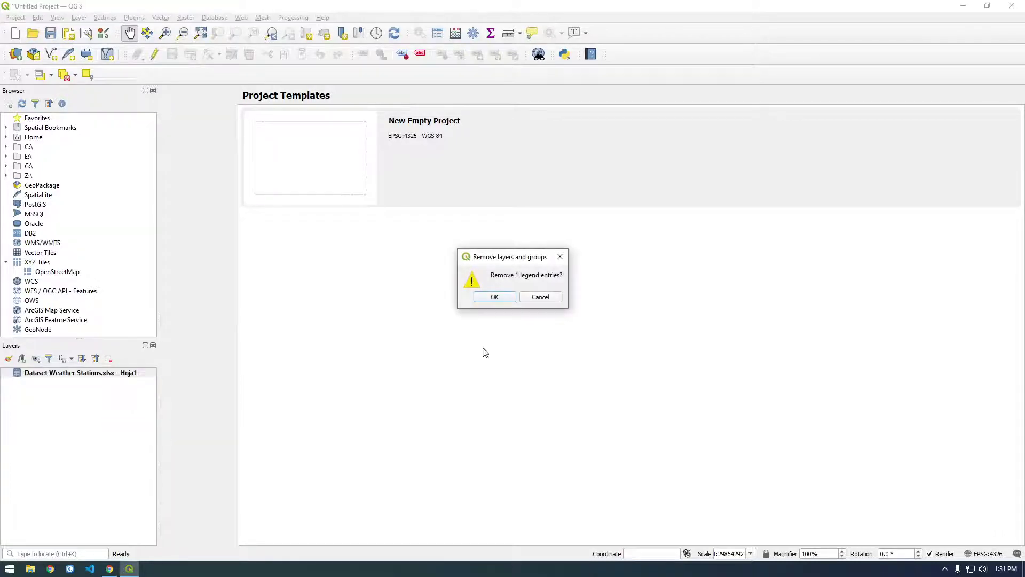
click(495, 297)
Re-add the CSV as a delimited text point layer using EPSG:4326 - WGS 84.
click(79, 19)
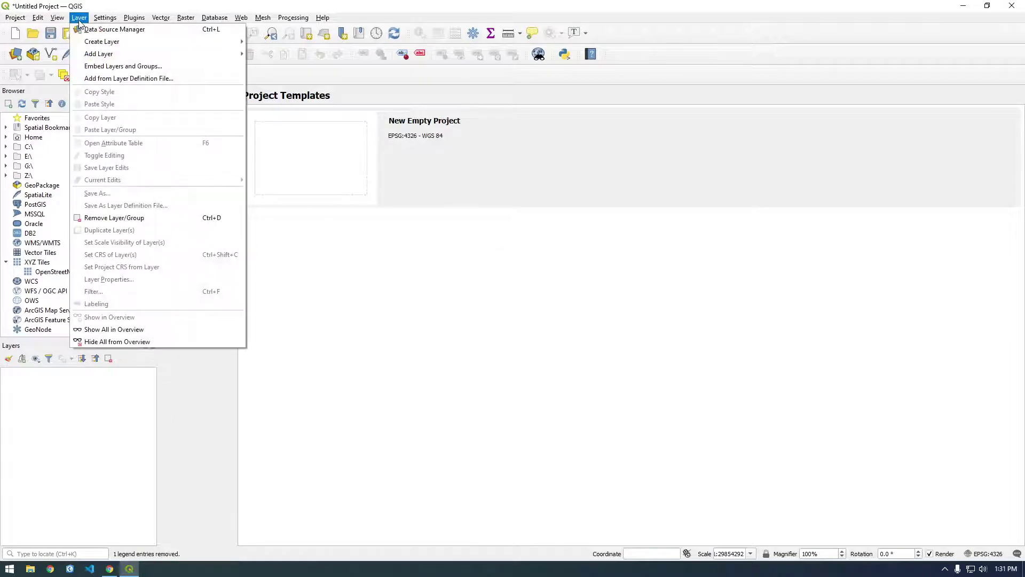
mouse_move(176, 55)
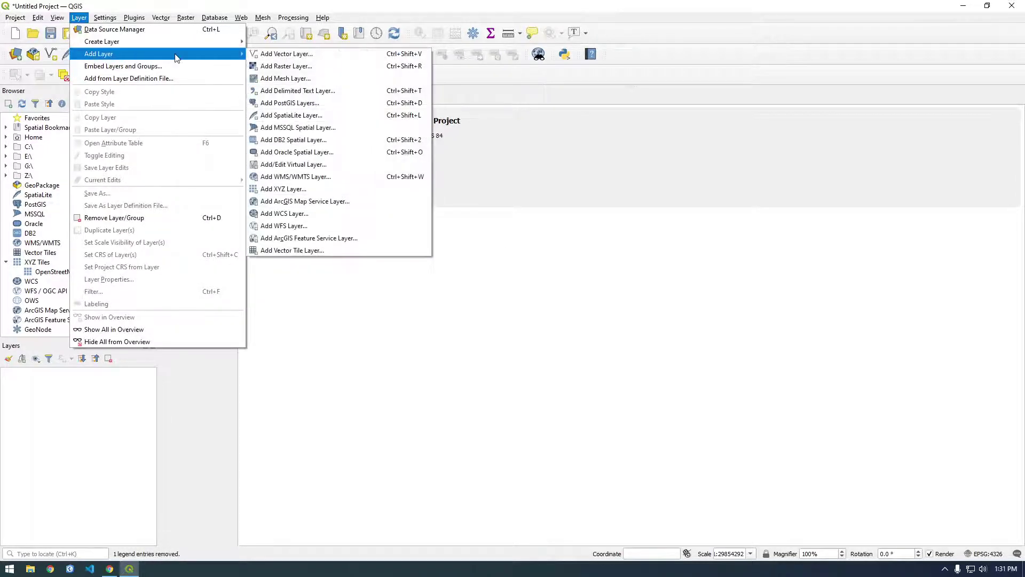
click(283, 95)
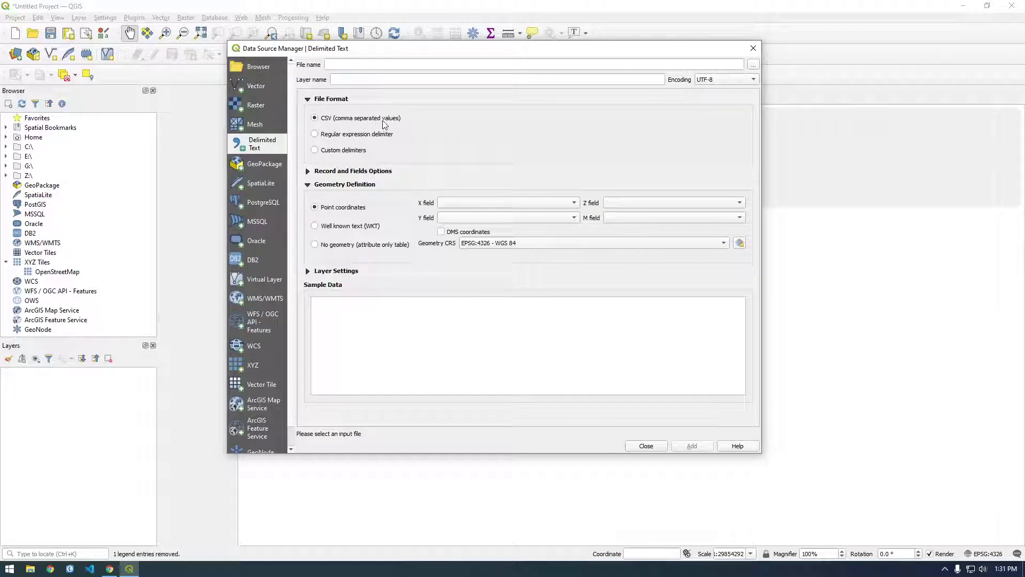
click(339, 65)
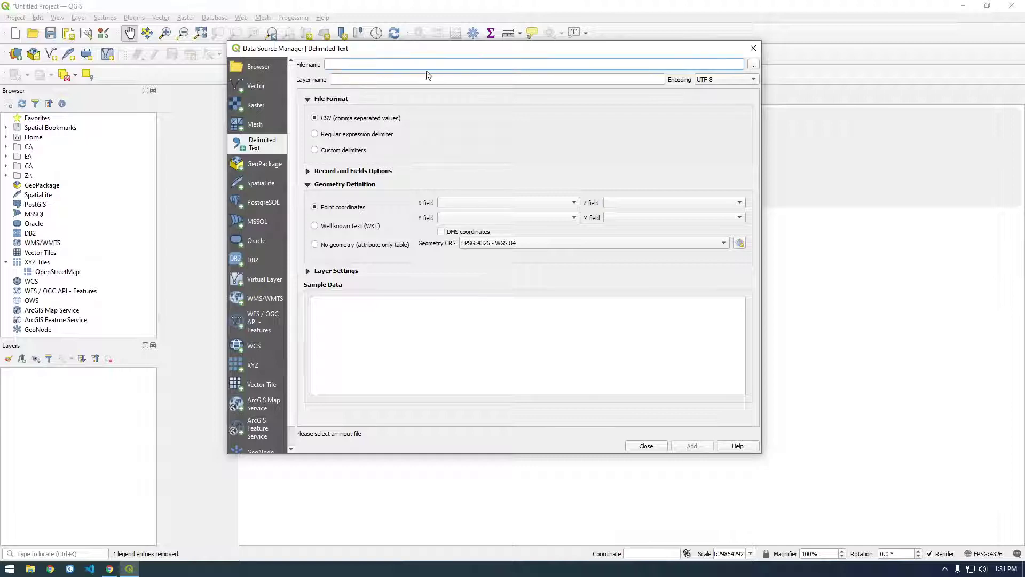
click(753, 65)
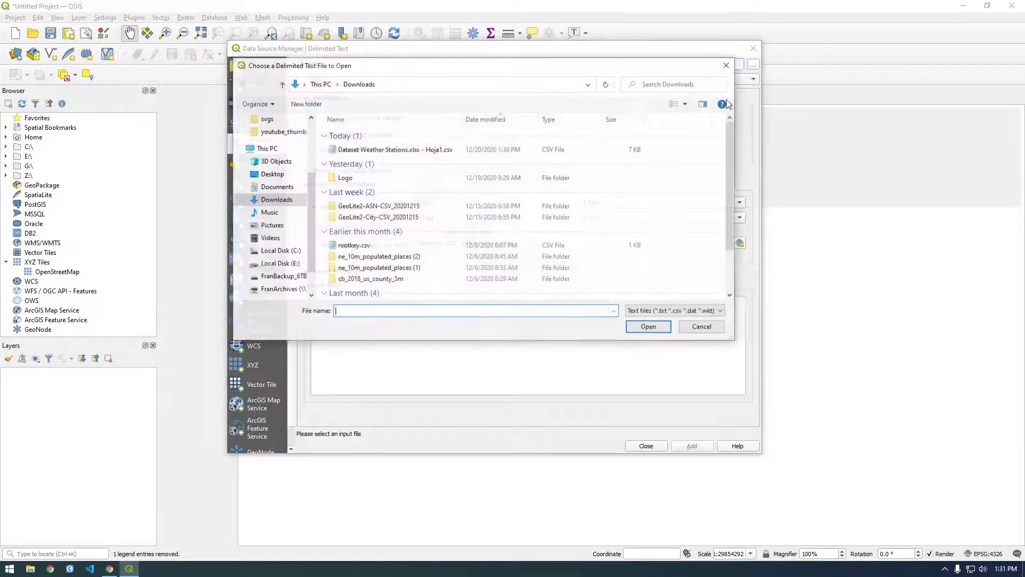
click(395, 150)
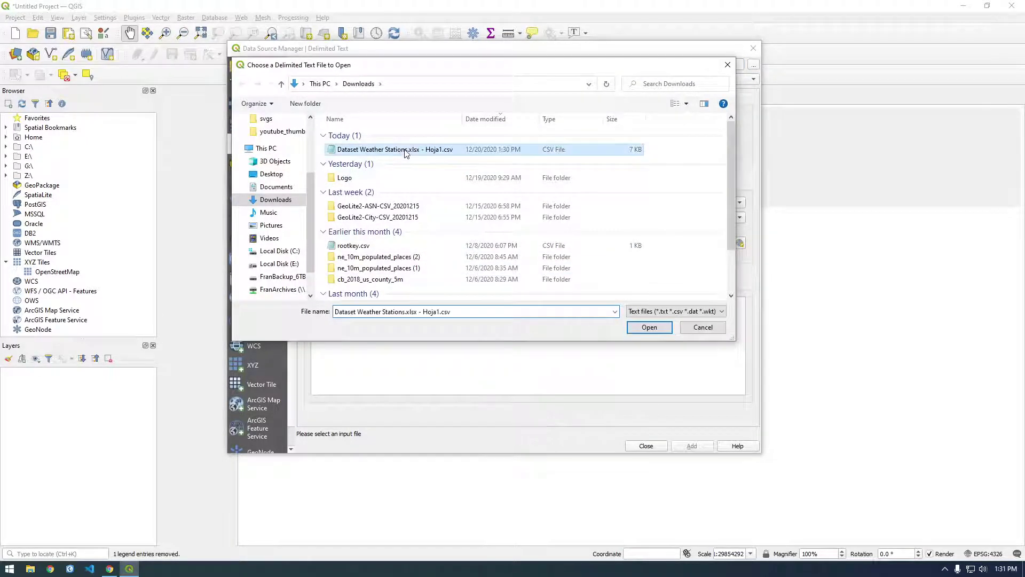
click(649, 328)
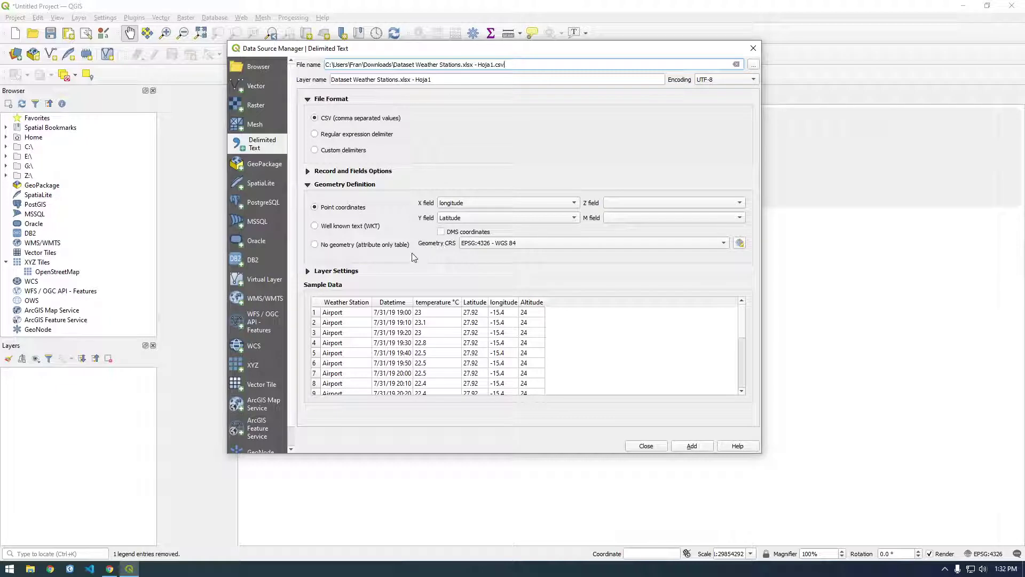
click(724, 245)
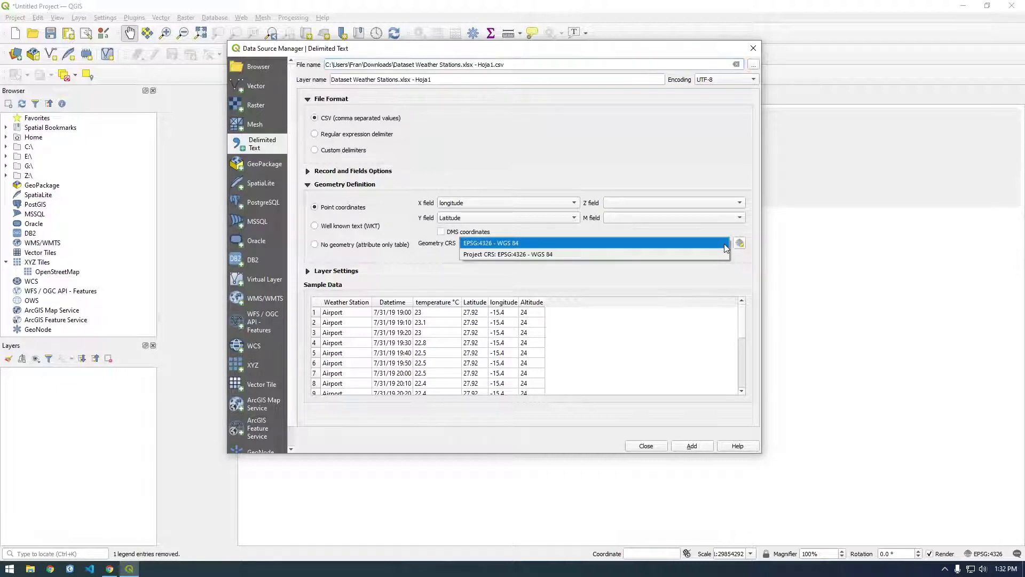
click(517, 245)
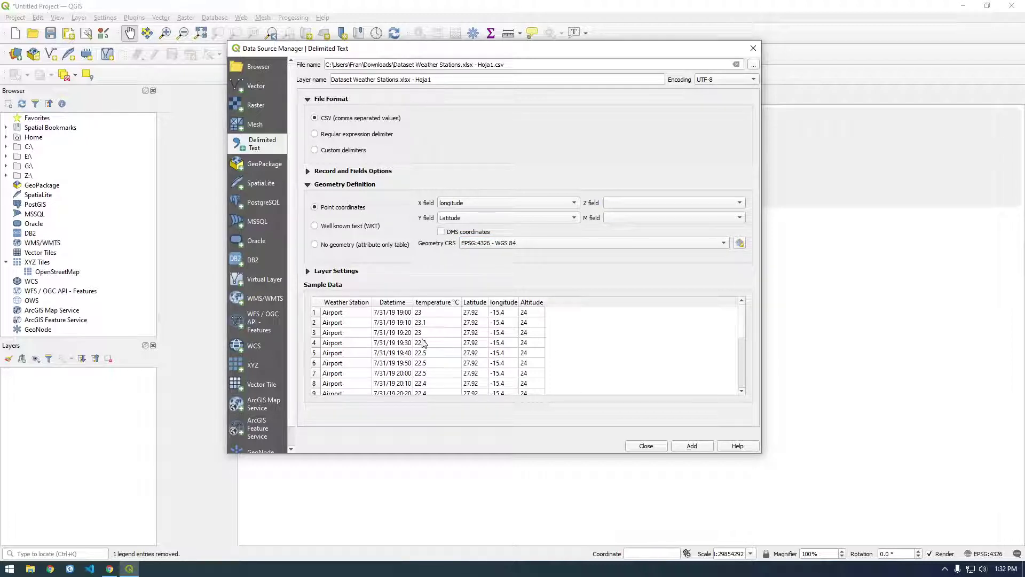
click(700, 448)
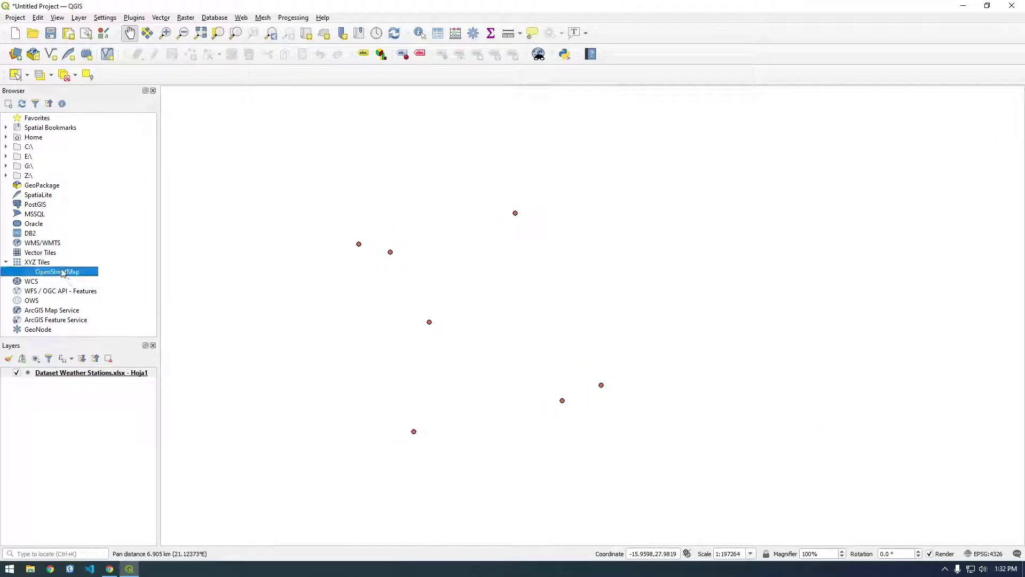
Add an OpenStreetMap basemap beneath the weather-stations layer and shift the view toward the island.
drag(64, 273, 101, 410)
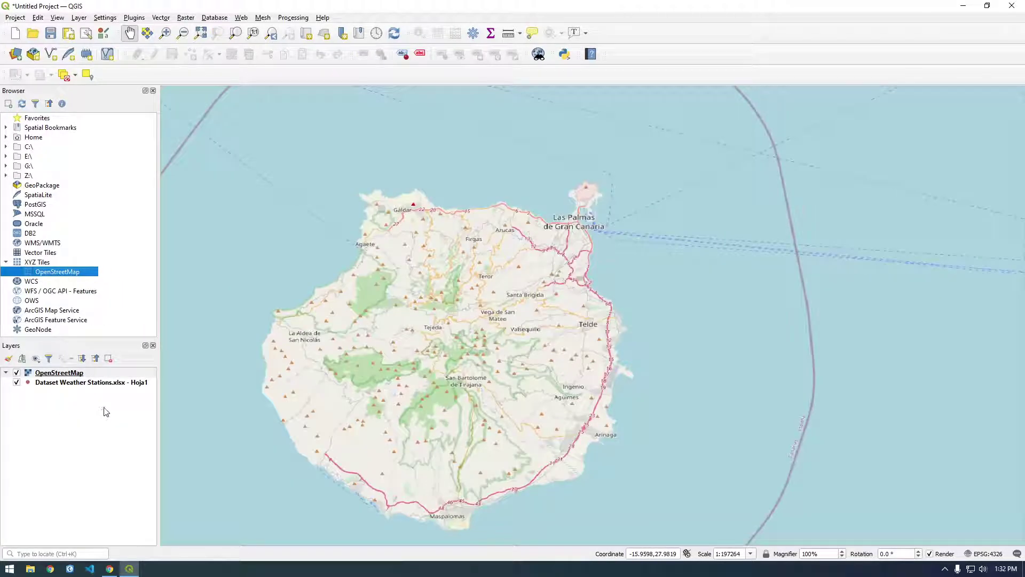
click(53, 383)
drag(48, 383, 78, 373)
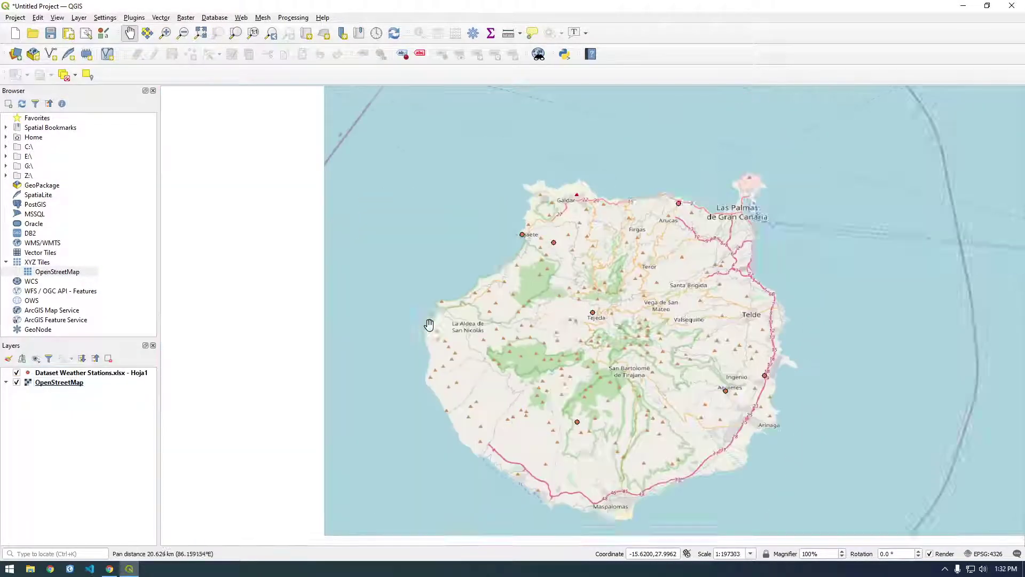
drag(428, 326, 756, 307)
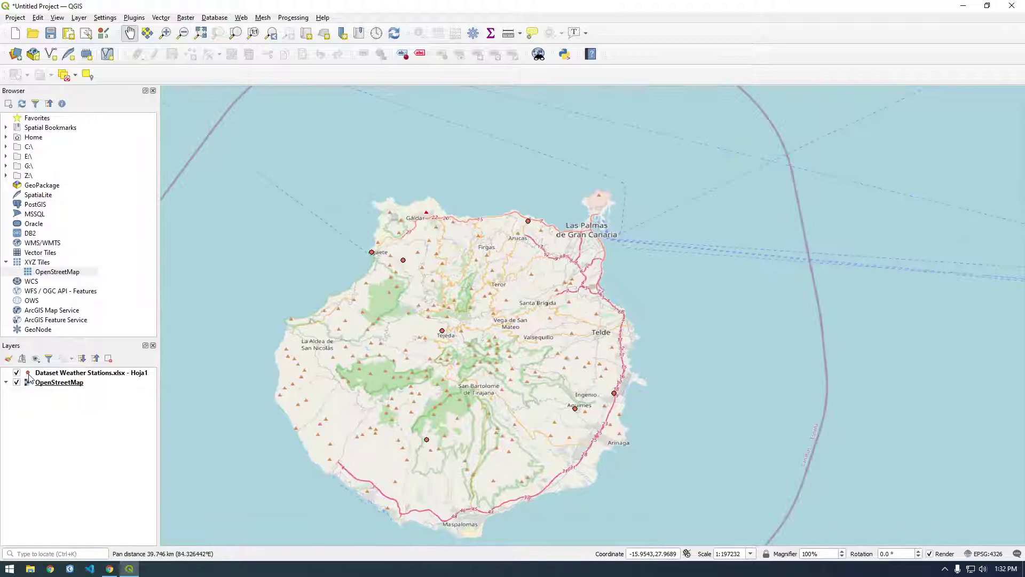
Give the stations a red drop-shadow star marker and centre Gran Canaria.
double_click(29, 376)
click(675, 312)
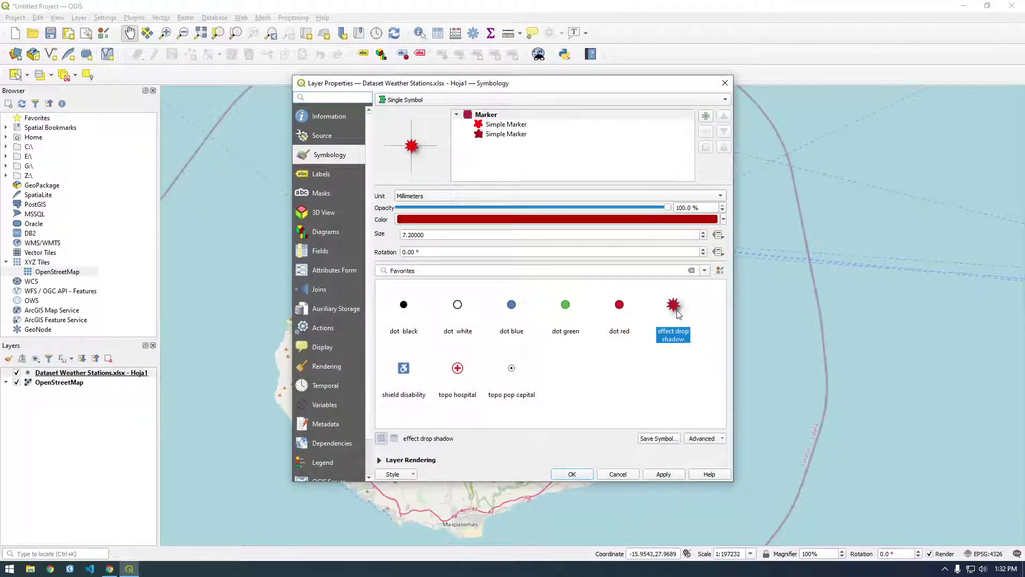
click(573, 473)
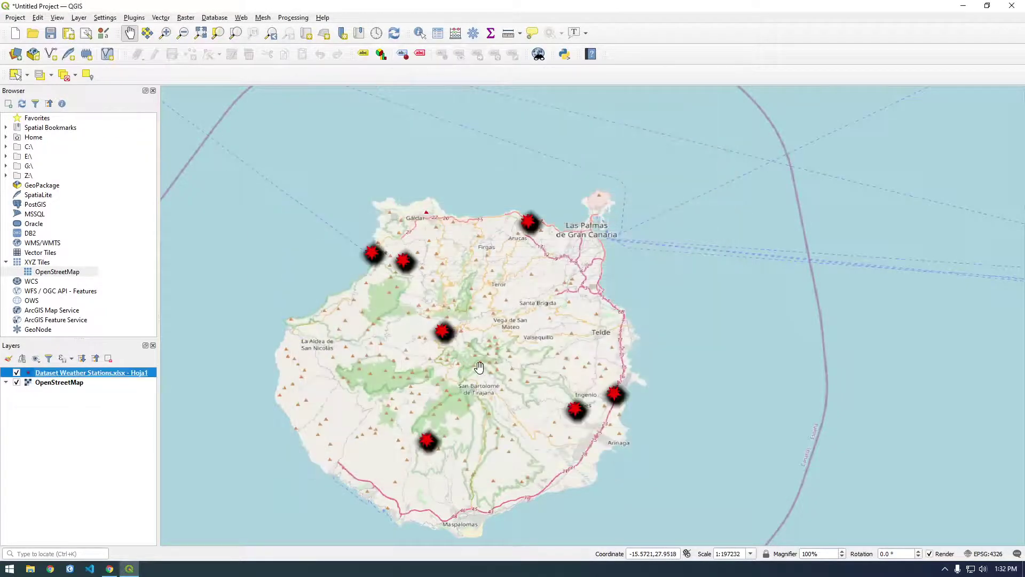
scroll(478, 368, down, 1)
scroll(478, 367, up, 1)
drag(483, 395, 497, 383)
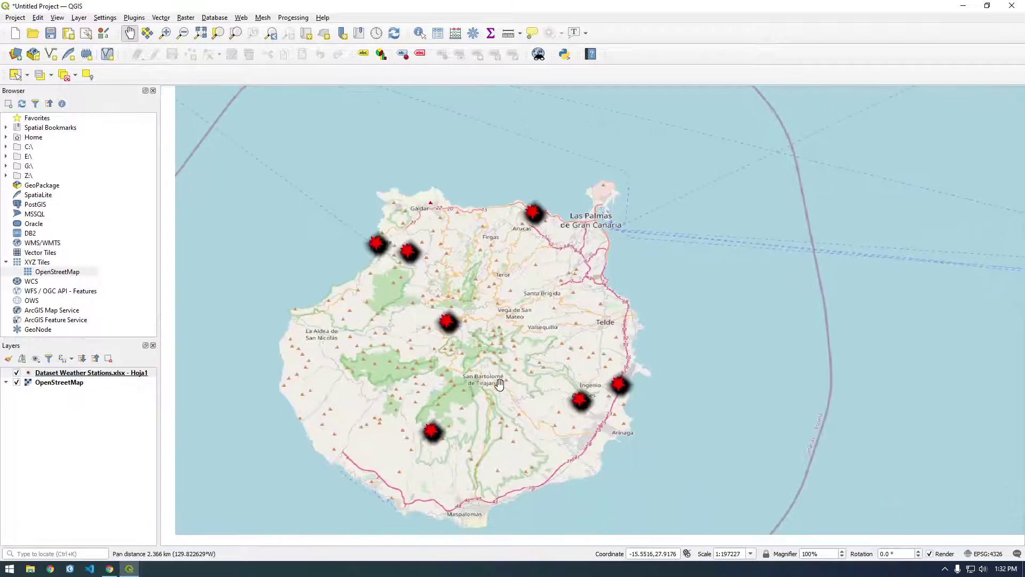
Open the weather-stations attribute table with its 168 records and position the window on screen.
right_click(113, 377)
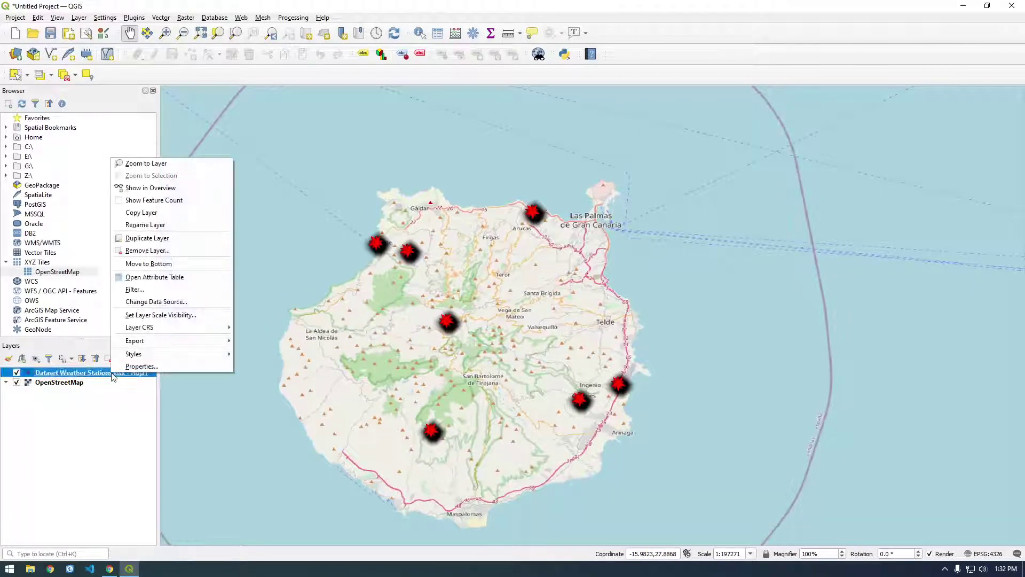
click(165, 277)
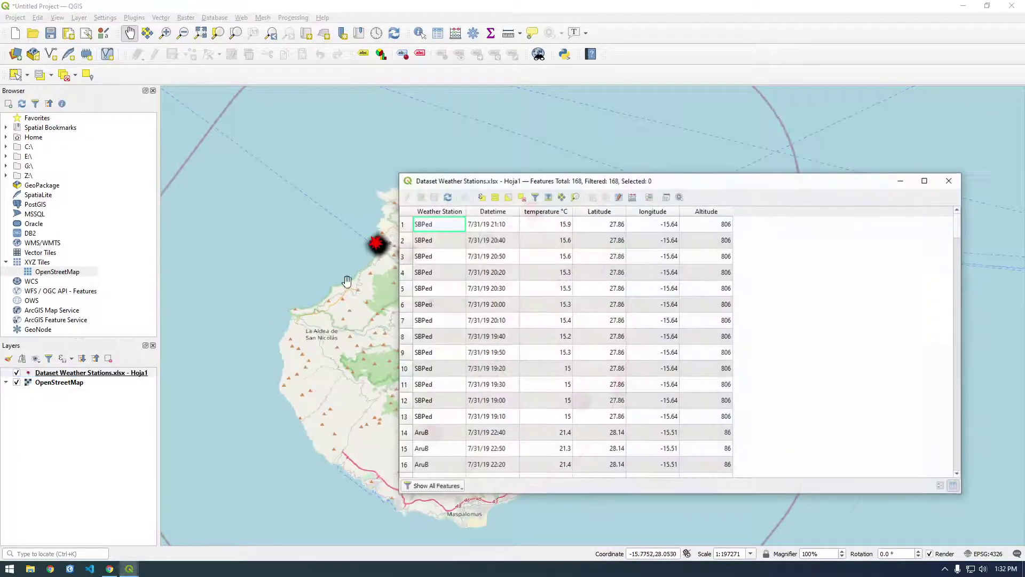
drag(563, 184, 479, 211)
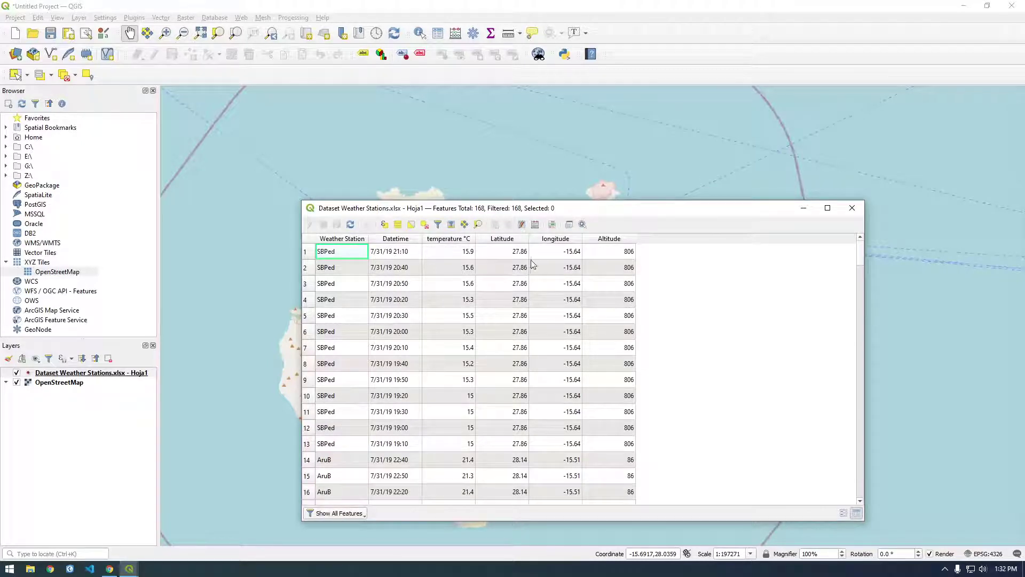
drag(457, 211, 491, 209)
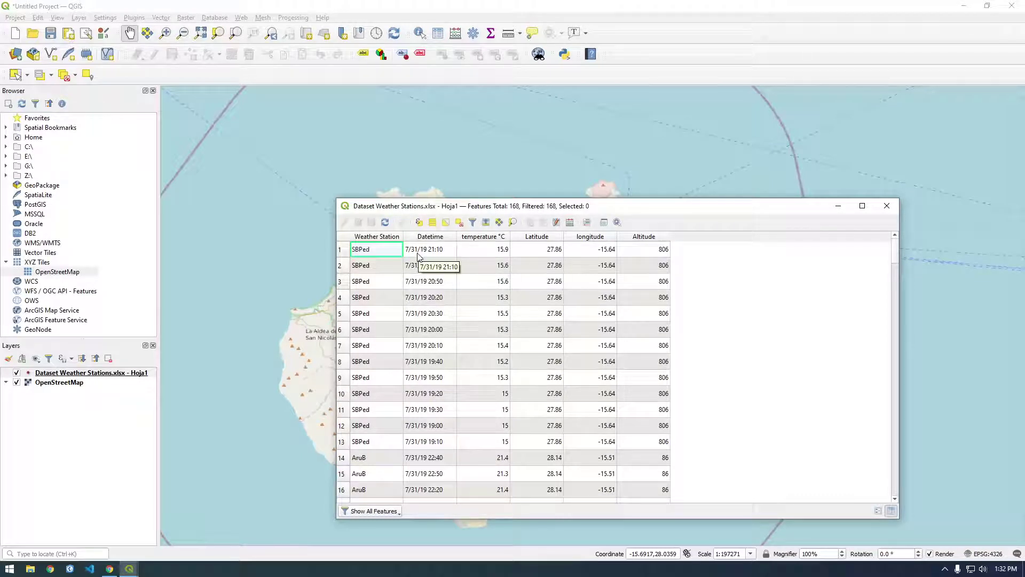
drag(440, 207, 733, 213)
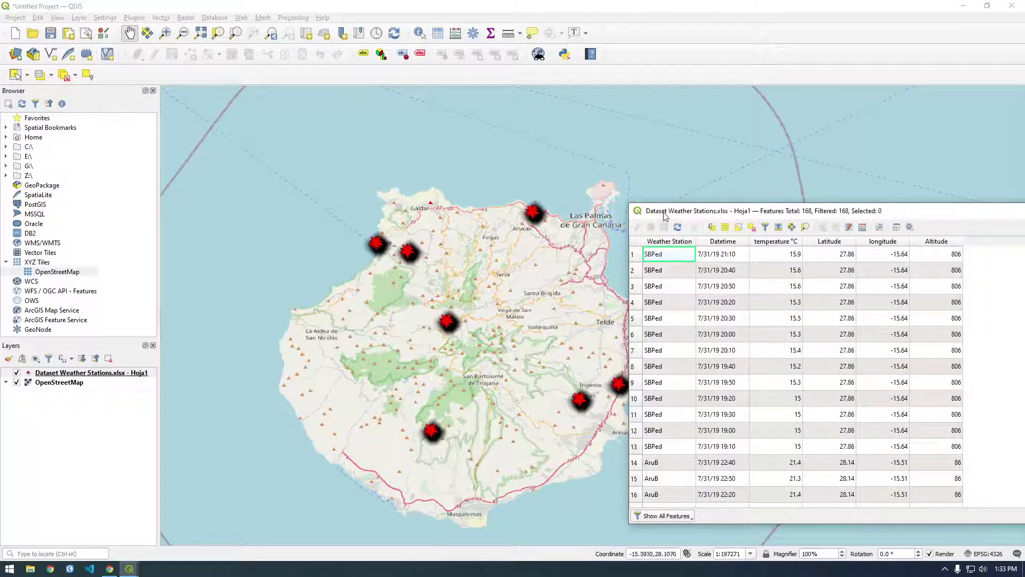
drag(664, 217, 301, 198)
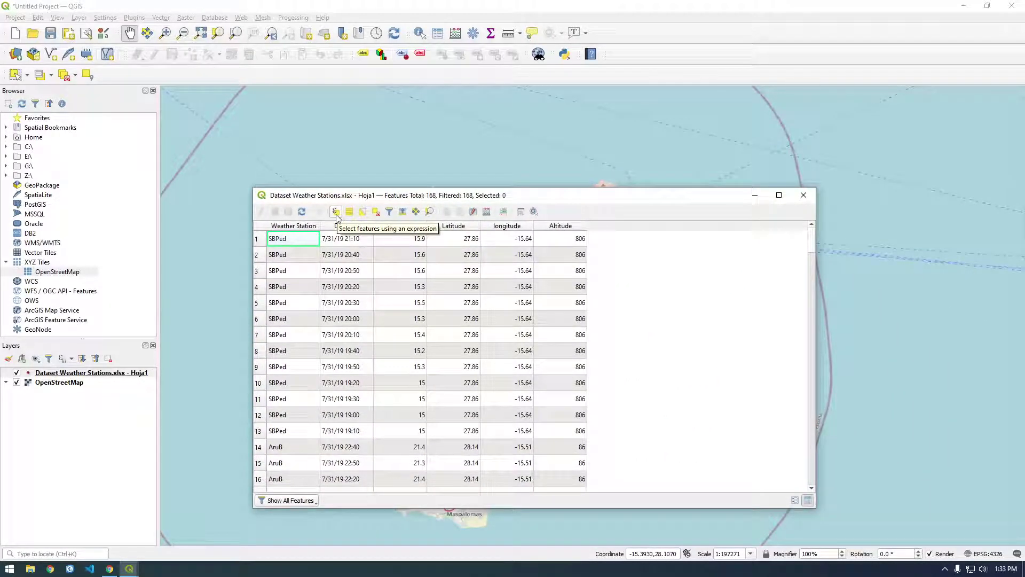
Start an expression selection reading "Datetime" = using the Fields list.
click(336, 212)
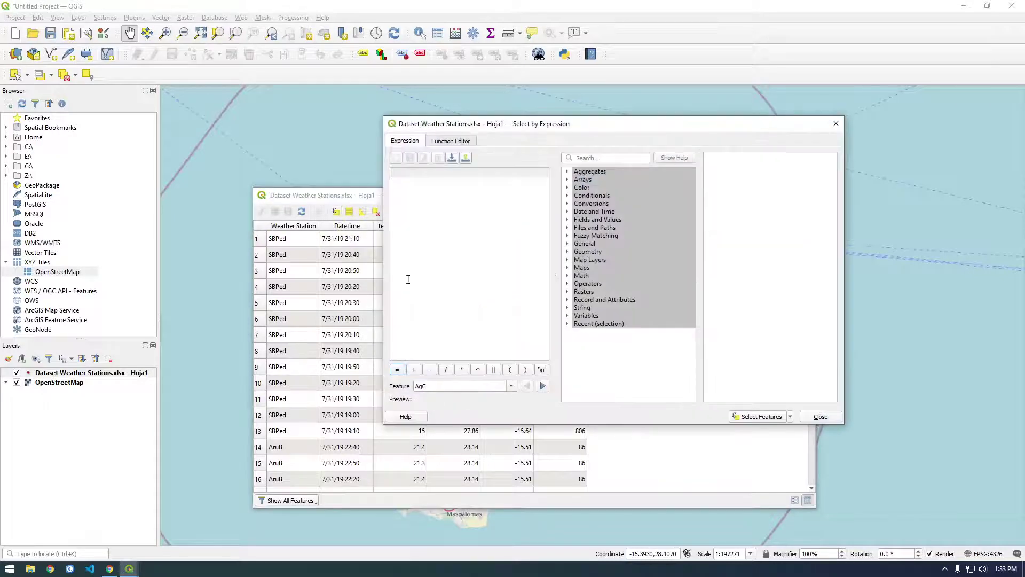
click(567, 220)
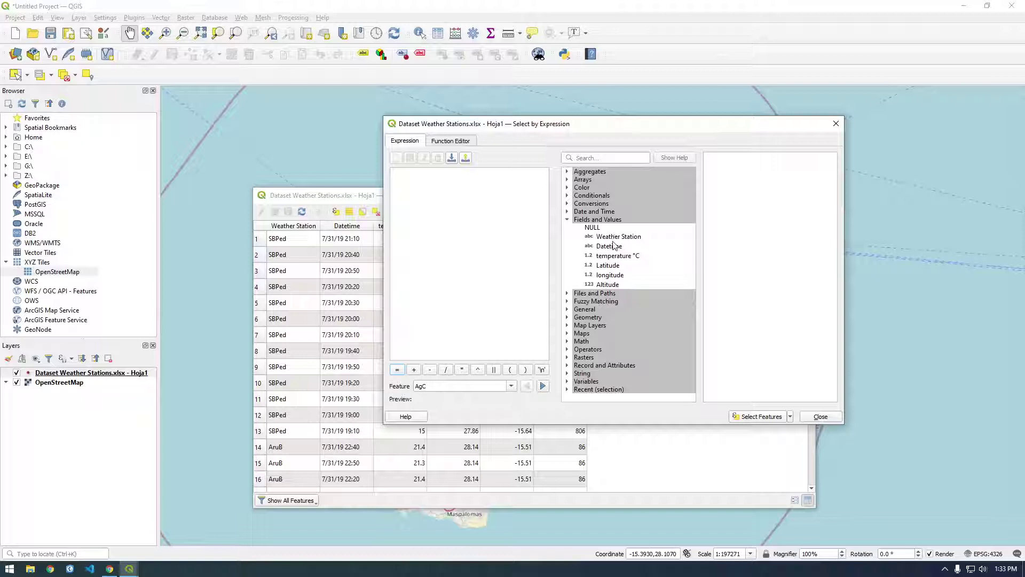
double_click(614, 246)
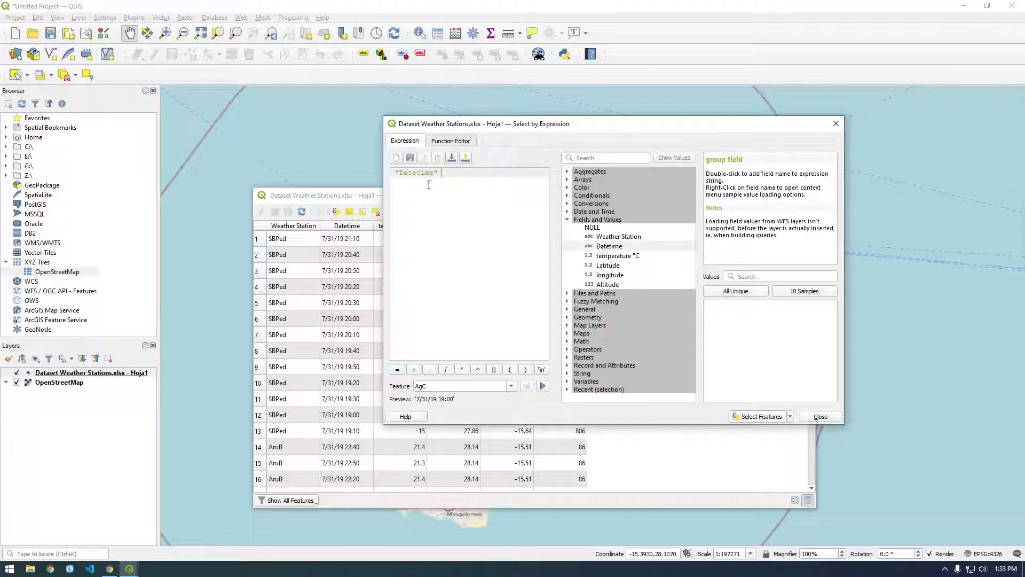
click(401, 373)
Insert '7/31/19 19:00' from the unique values and select the 7 matching stations.
click(735, 293)
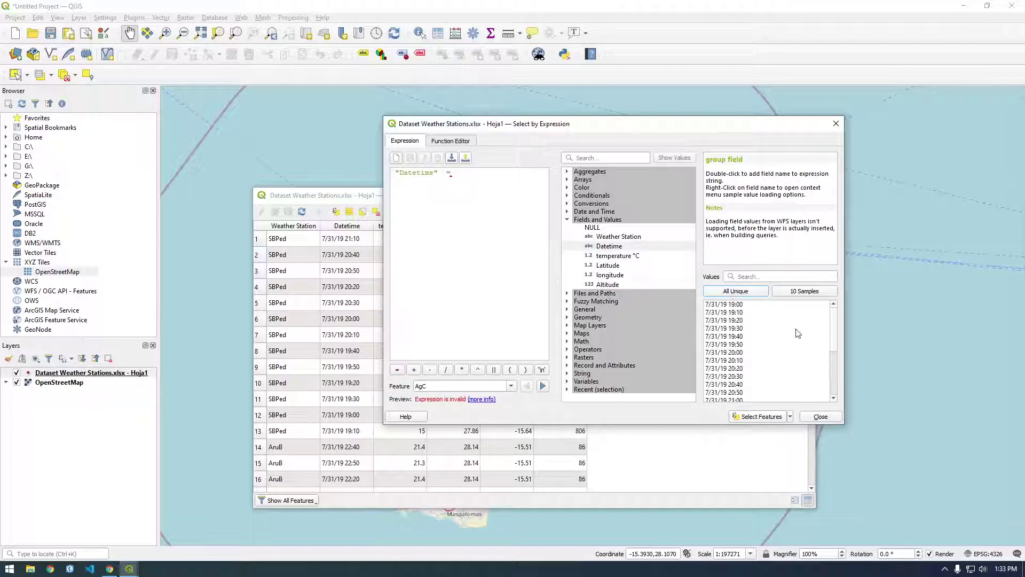
click(747, 305)
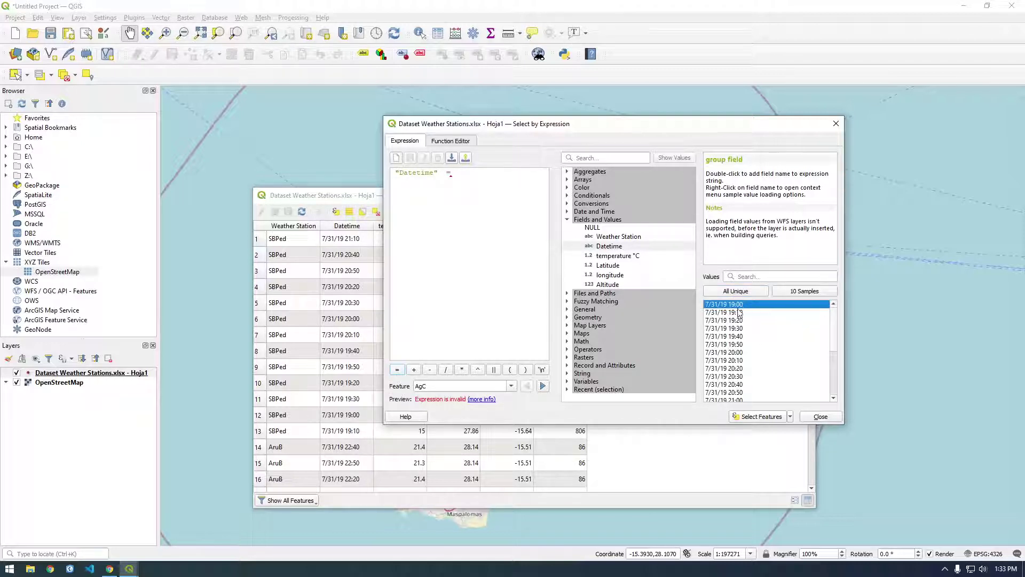
click(744, 313)
click(744, 320)
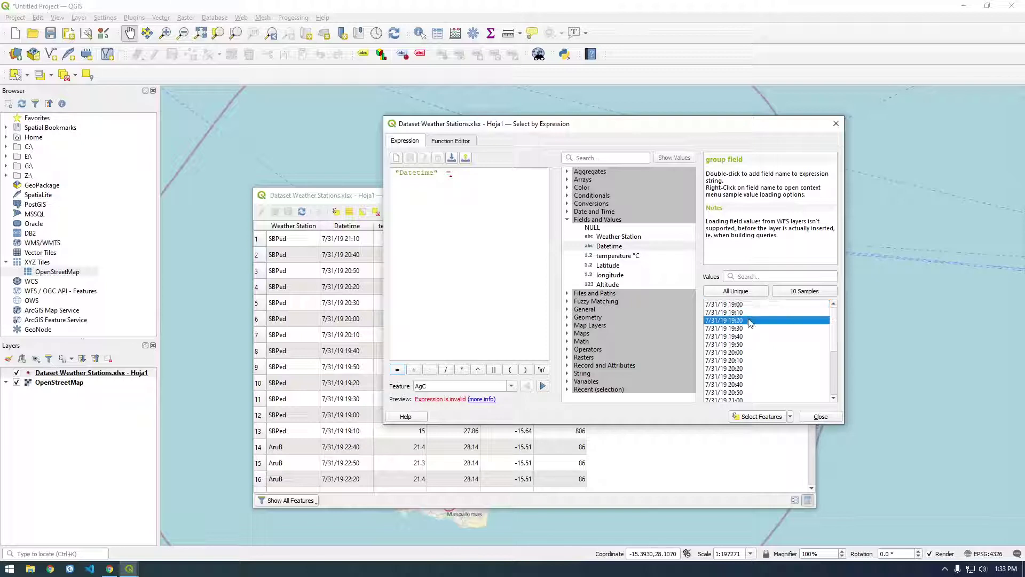
click(745, 329)
click(745, 336)
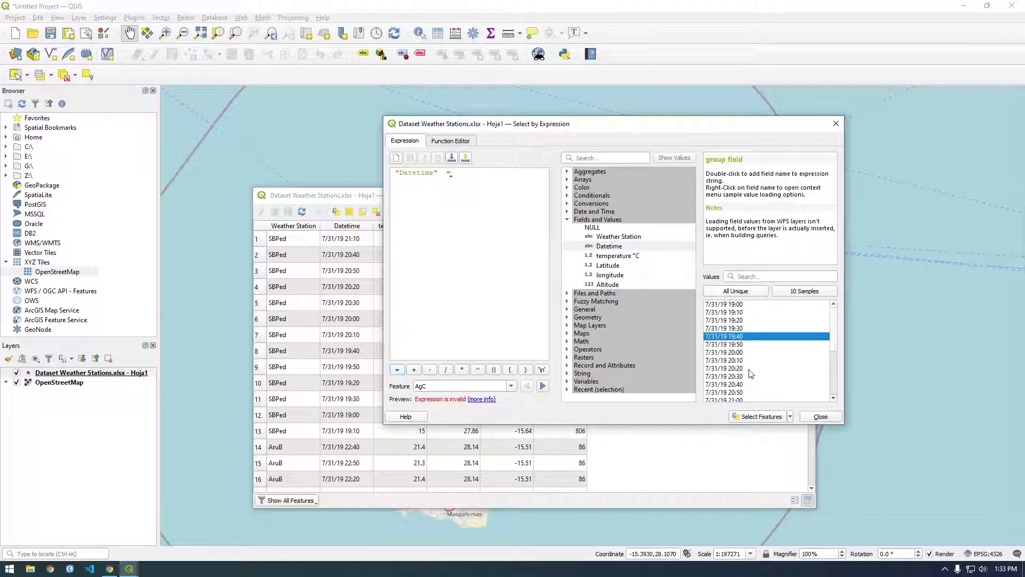
click(732, 306)
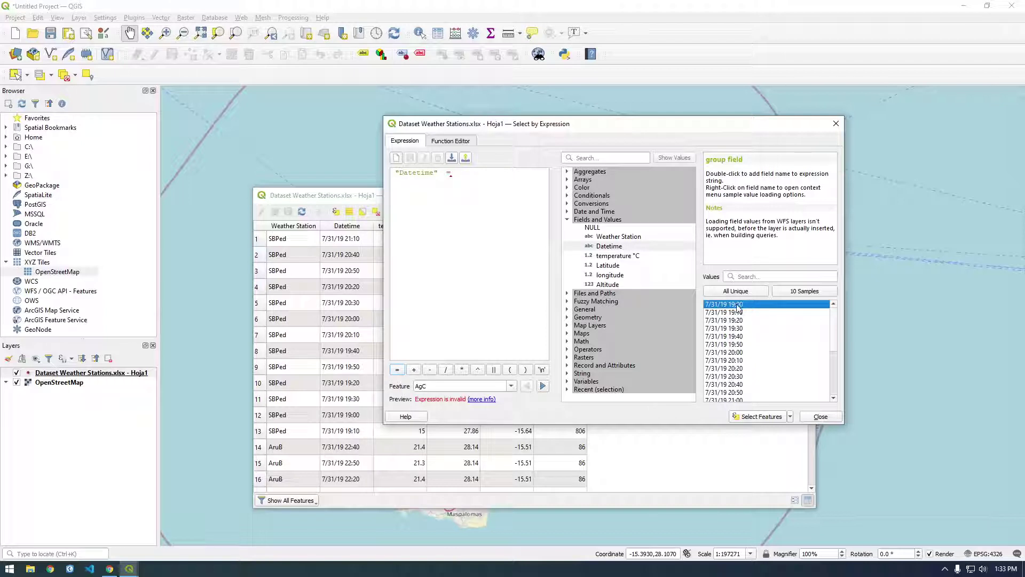
double_click(738, 304)
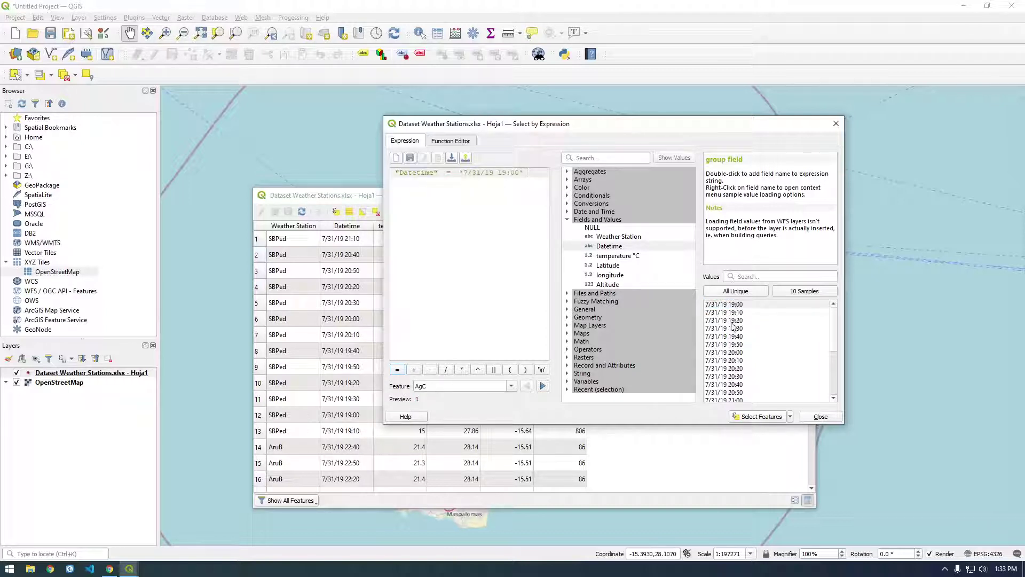
click(753, 420)
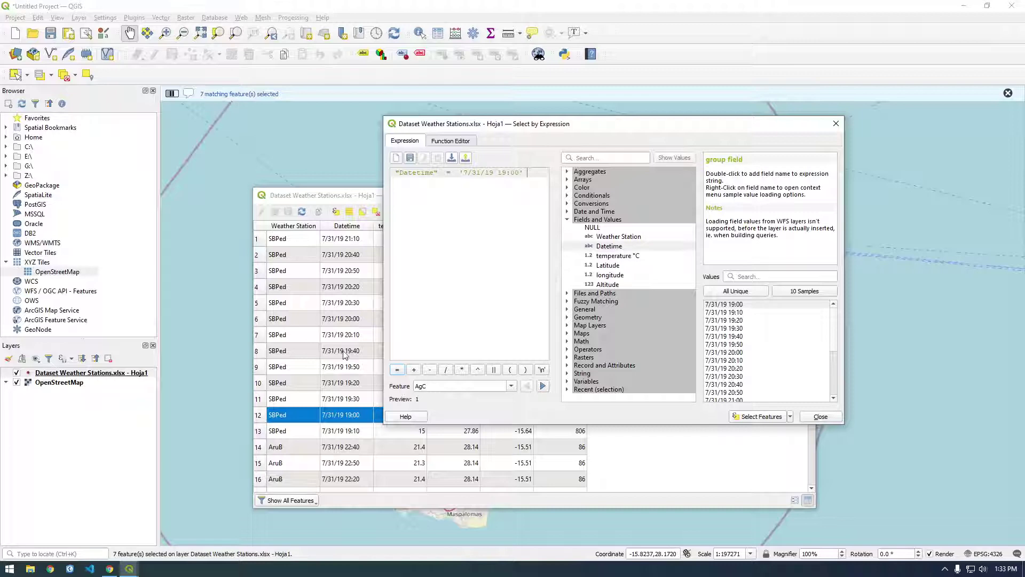
Close the expression dialog, filter the table to Show Selected Features, and move it aside.
click(834, 123)
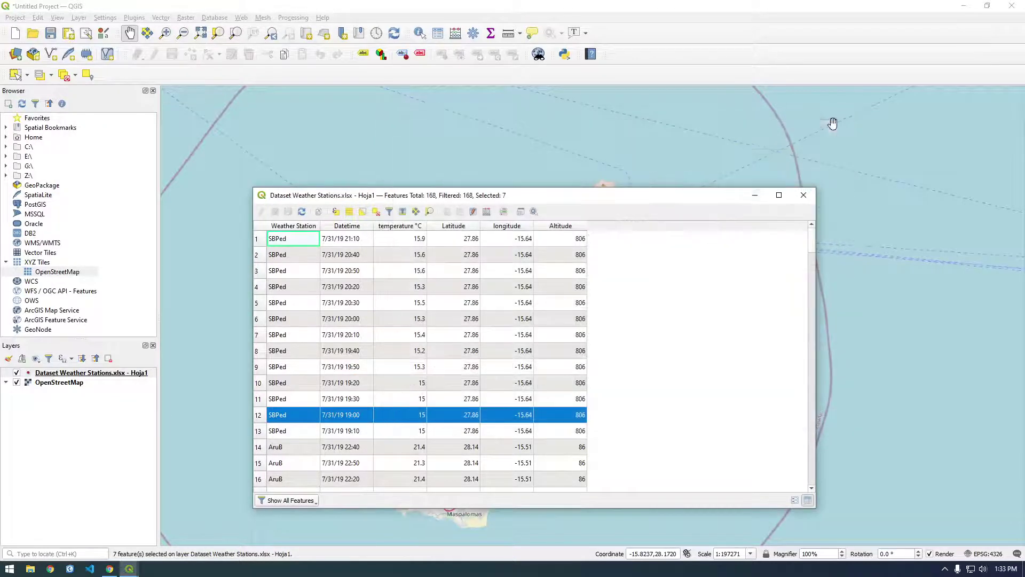
click(286, 502)
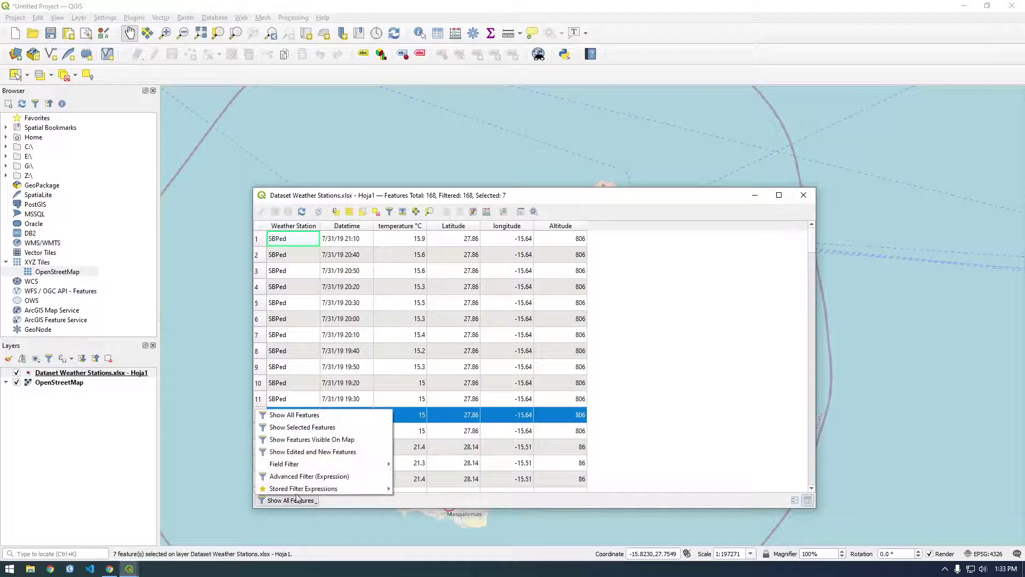
click(288, 428)
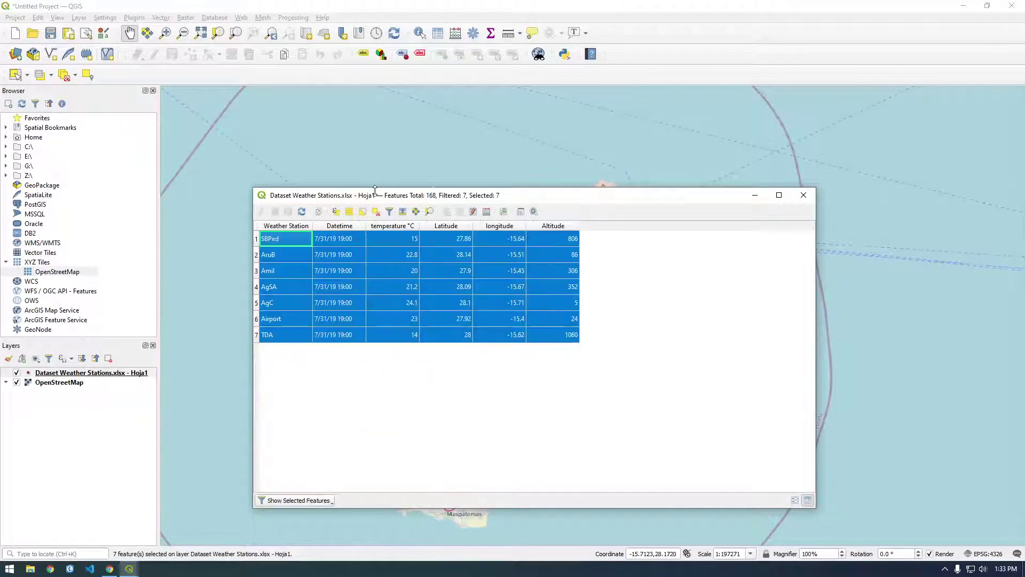
drag(375, 196, 701, 210)
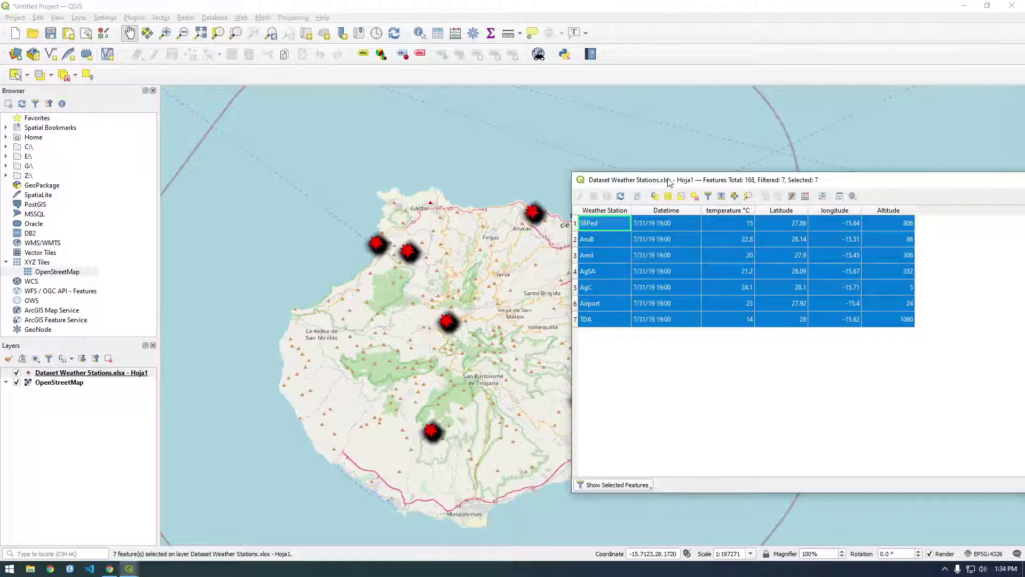
drag(669, 183, 529, 222)
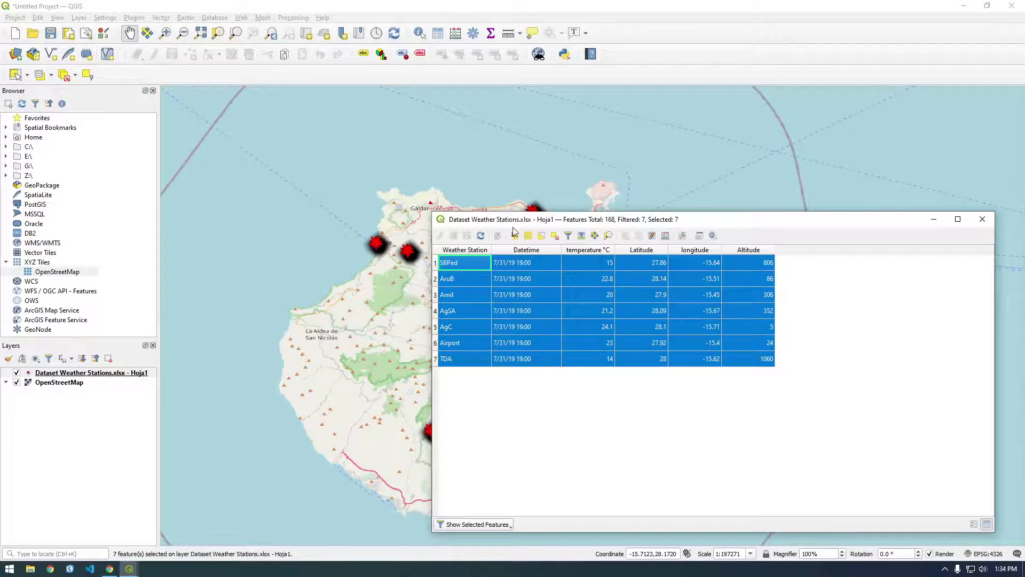
drag(516, 220, 565, 183)
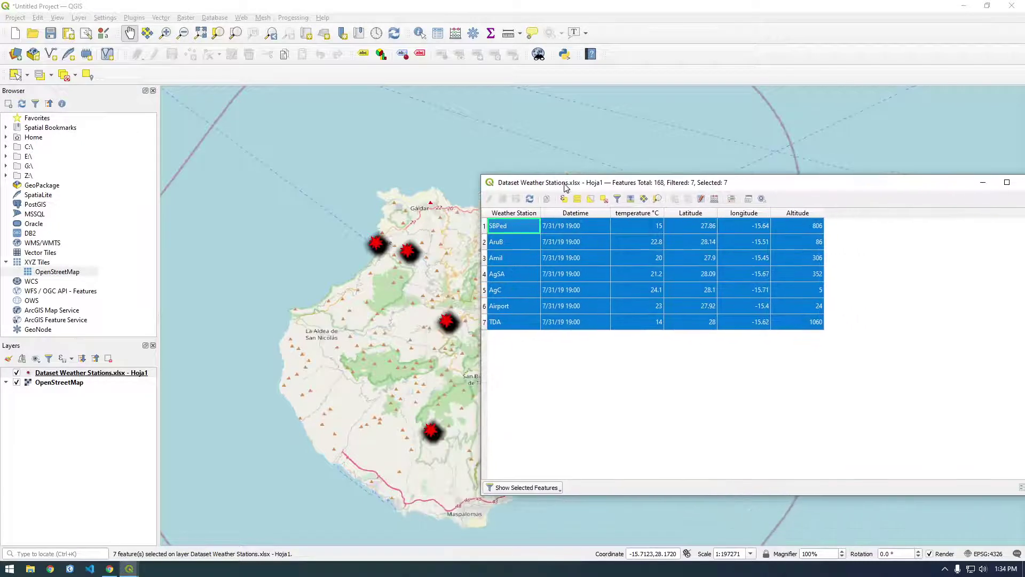
Export the selected stations as 1900.shp in Documents, adding it as layer 1900.
right_click(111, 377)
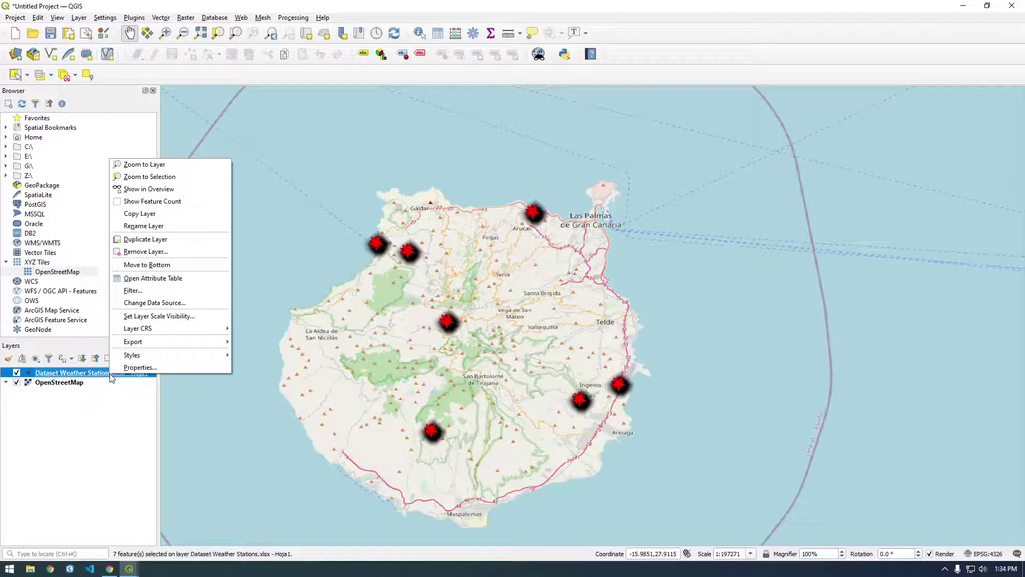
mouse_move(163, 344)
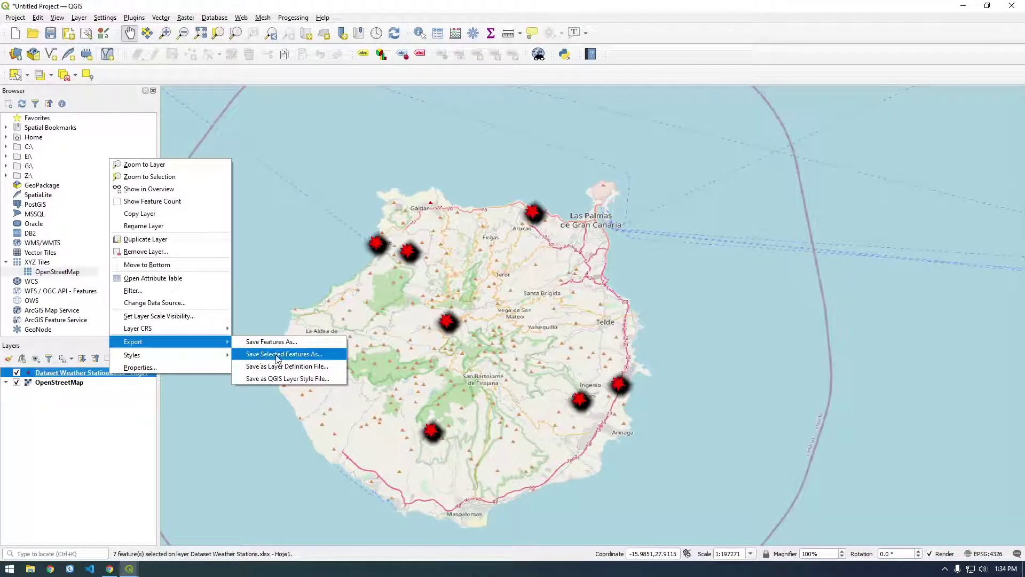
click(317, 354)
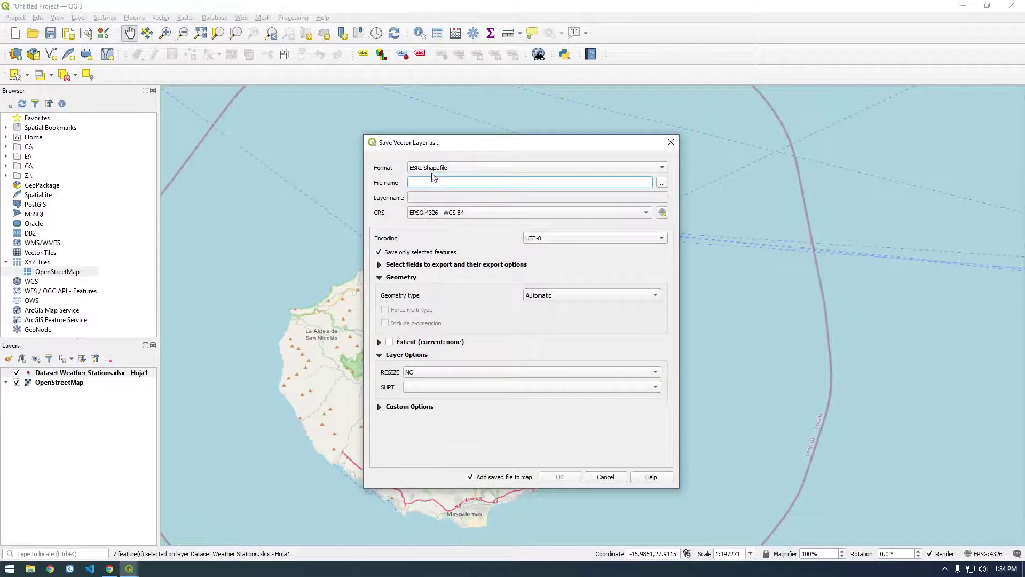
click(662, 183)
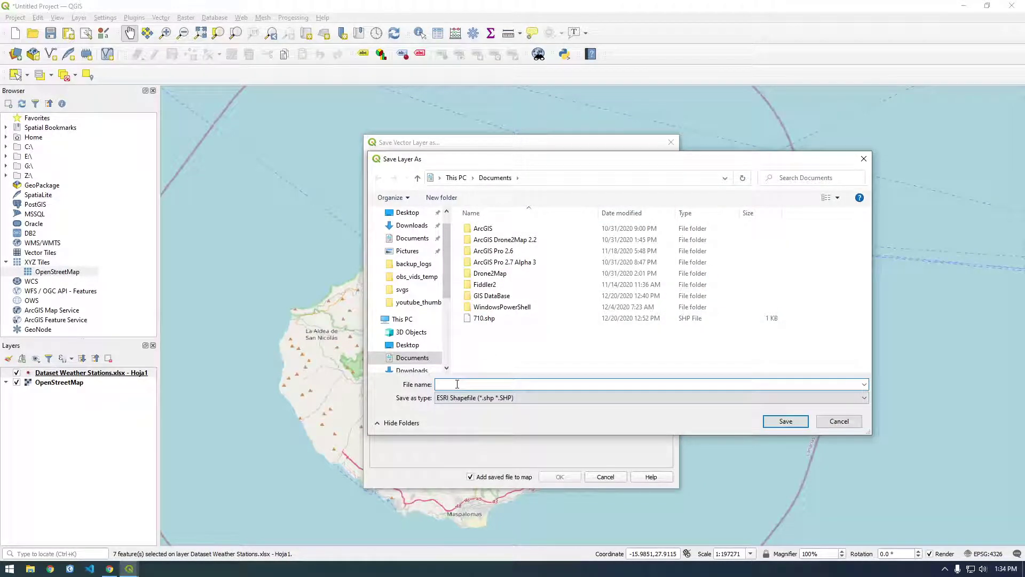
text(700)
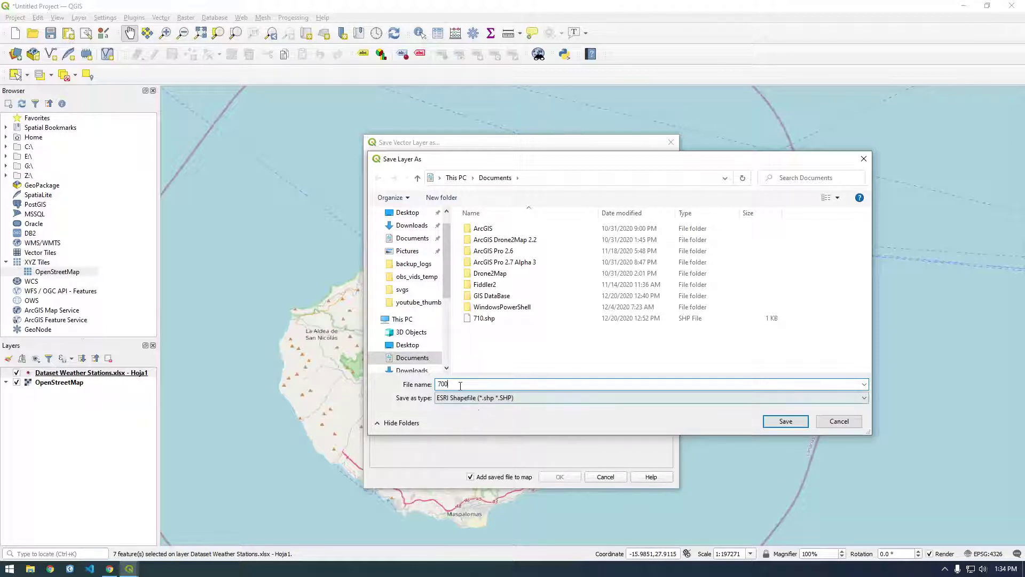
key(BackSpace)
key(BackSpace)
key(BackSpace)
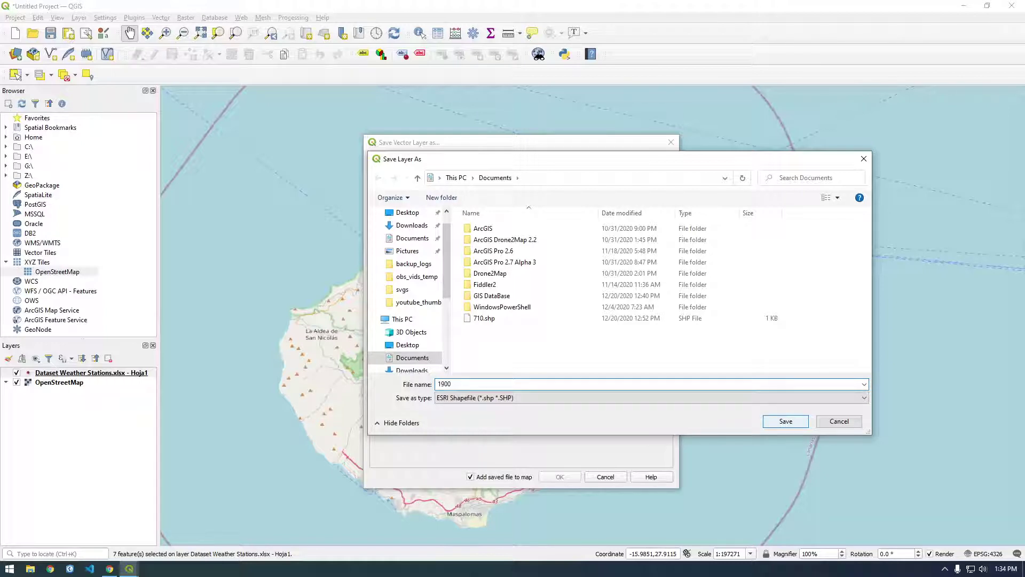
click(778, 423)
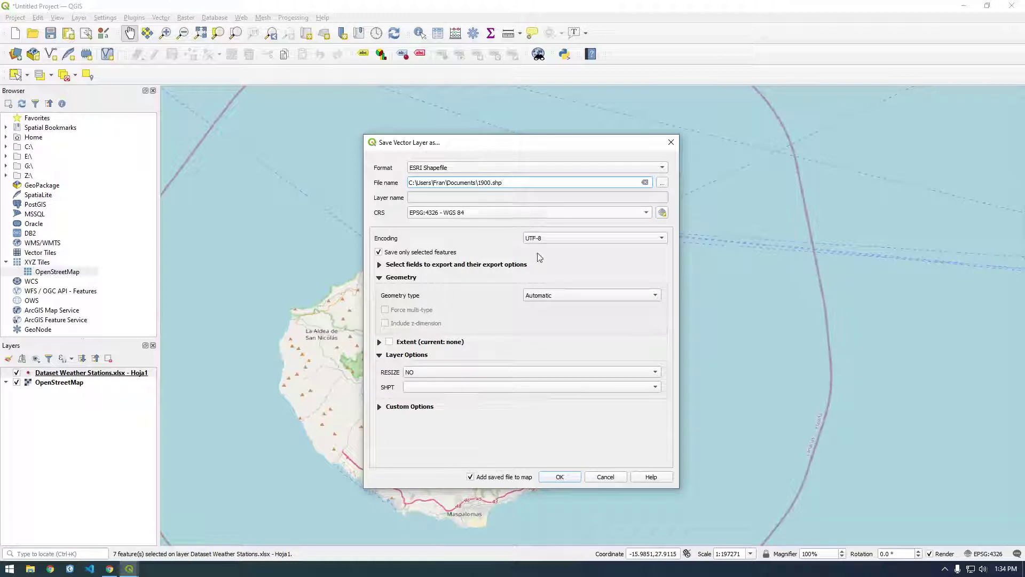
click(559, 477)
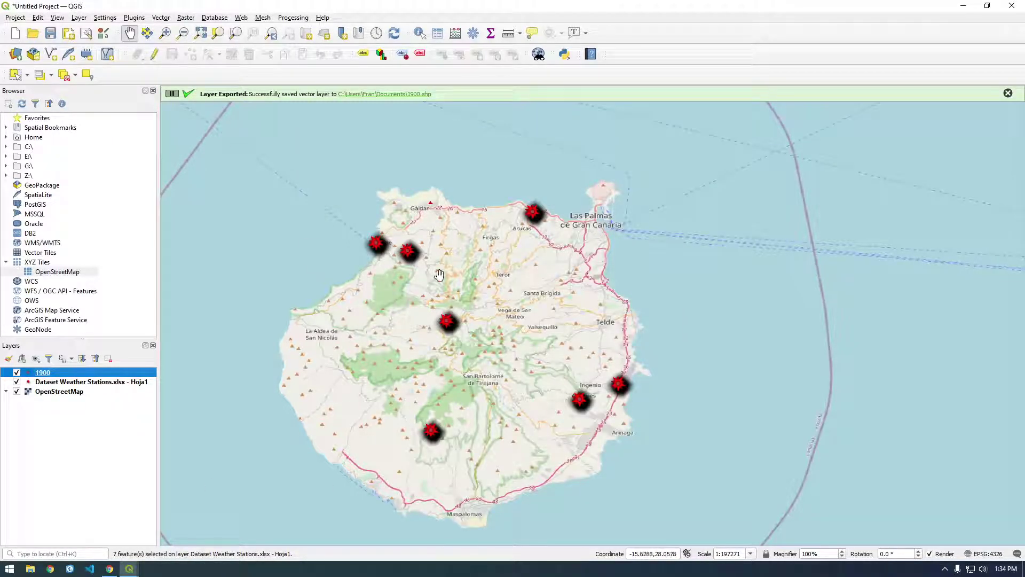
Hide the Dataset Weather Stations layer and recentre the map on the whole island.
click(16, 382)
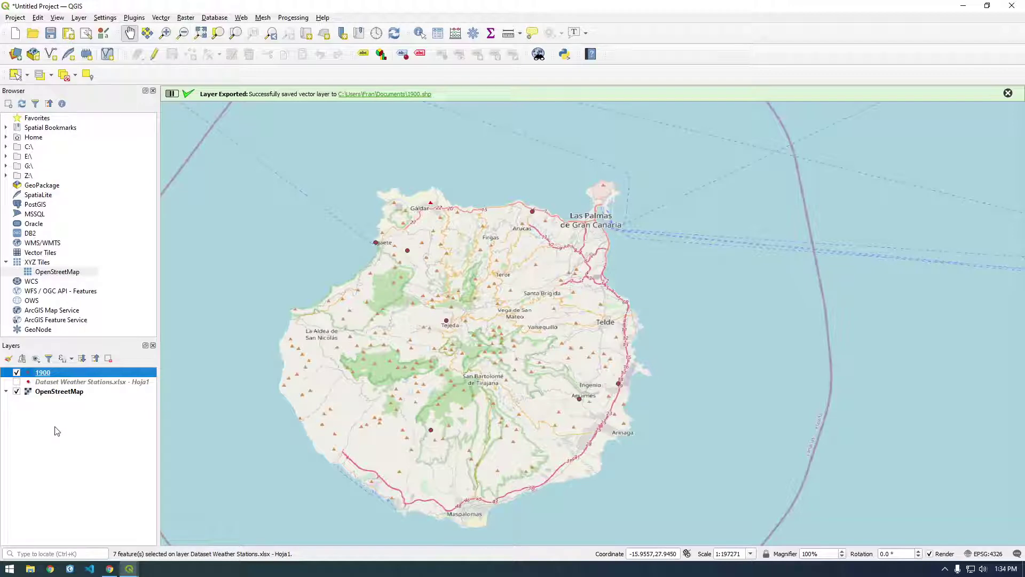
drag(462, 382, 463, 308)
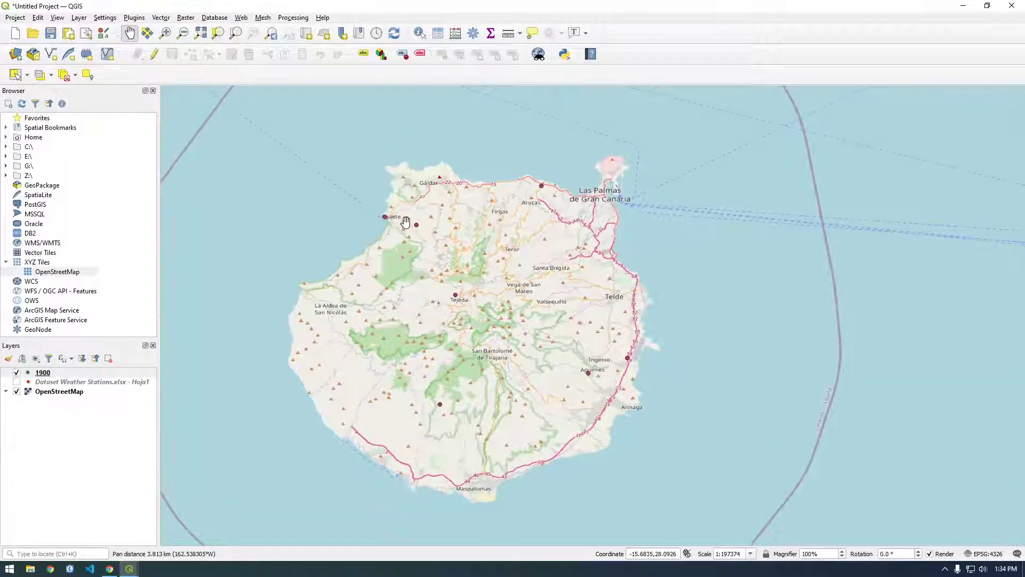
drag(382, 218, 465, 215)
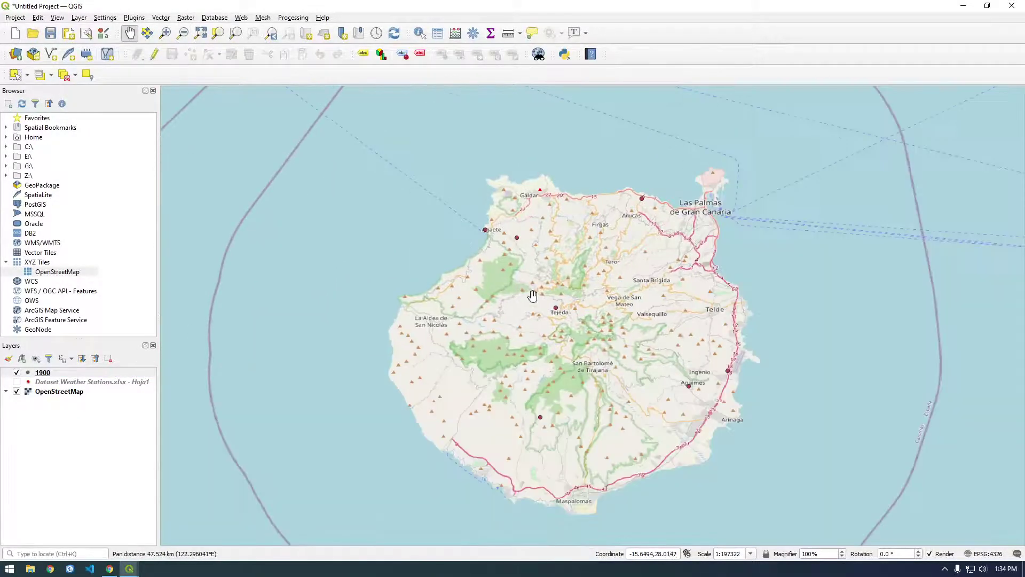
drag(556, 307, 459, 309)
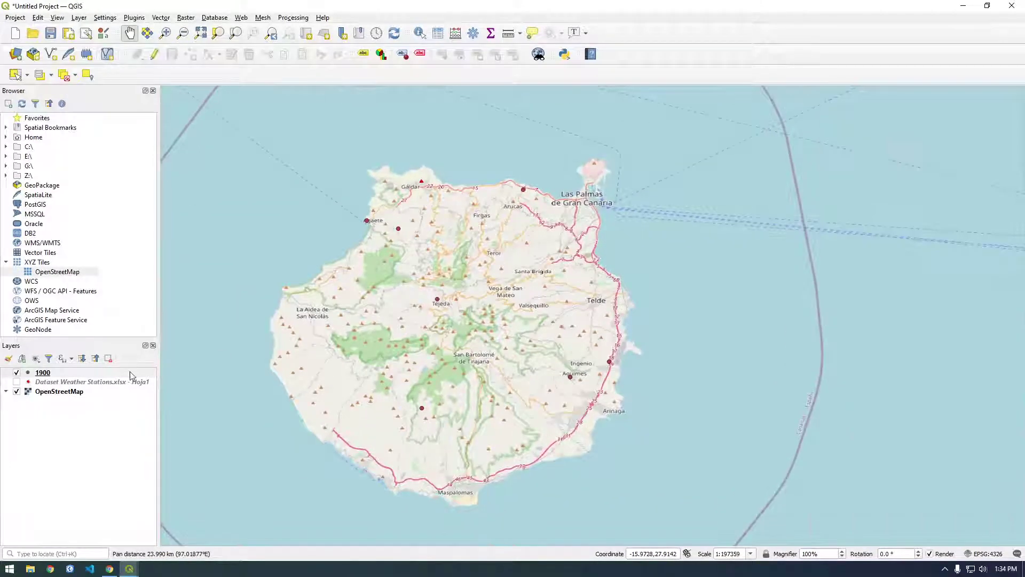
Style layer 1900 with a size-4 dot green marker, then hide it and show the red stars again.
click(28, 374)
double_click(29, 376)
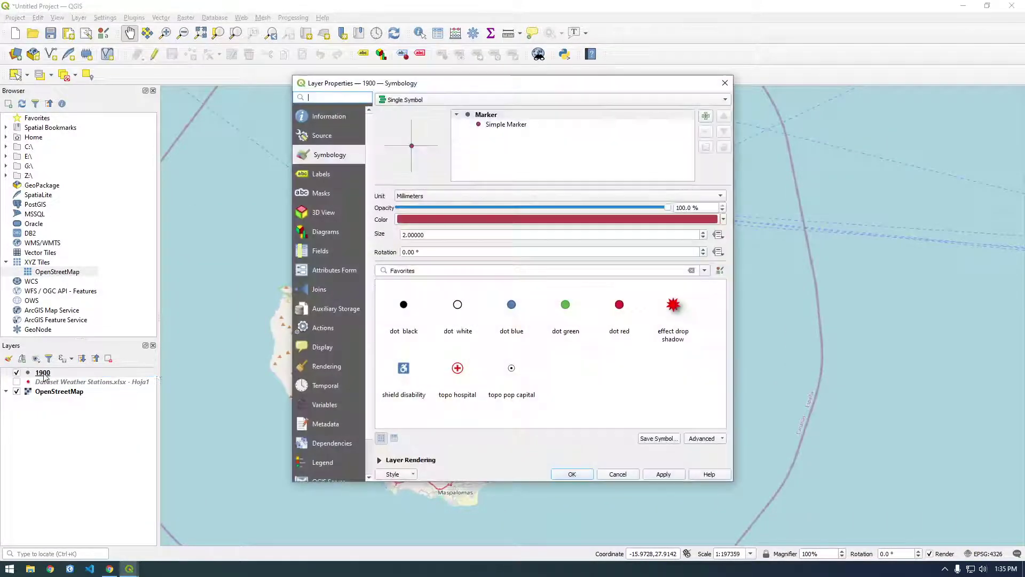
click(565, 305)
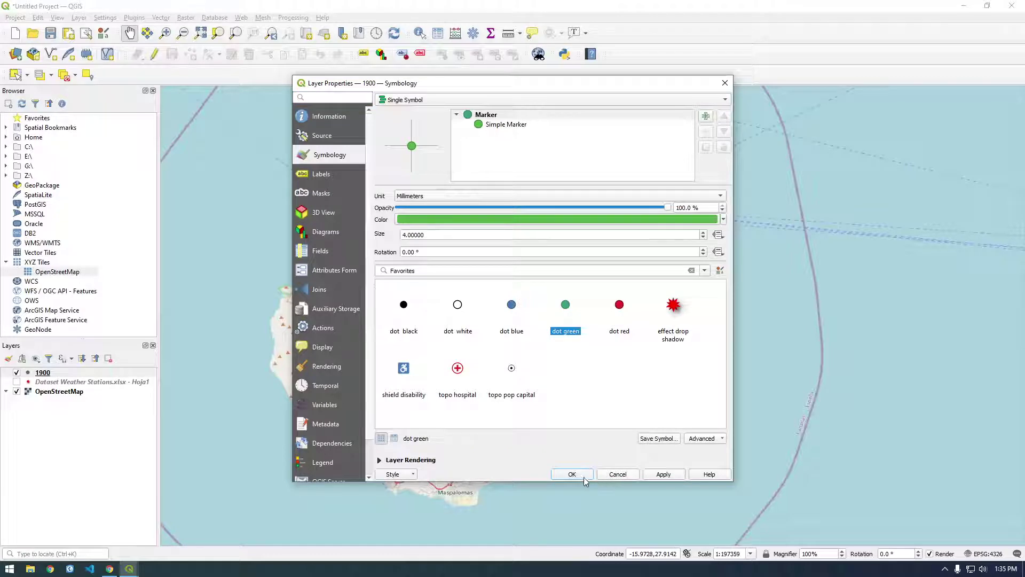
click(567, 476)
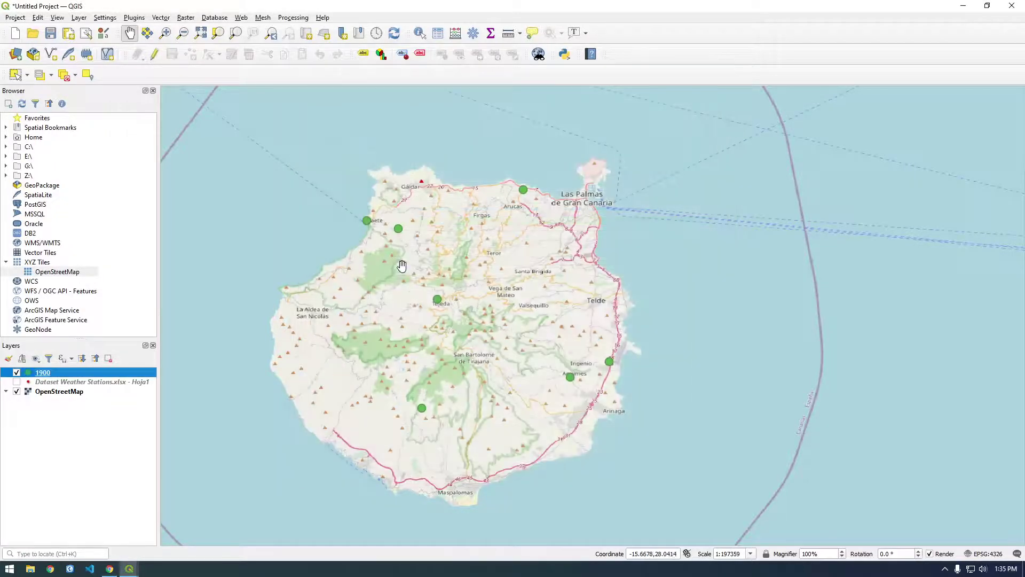
click(46, 382)
click(16, 382)
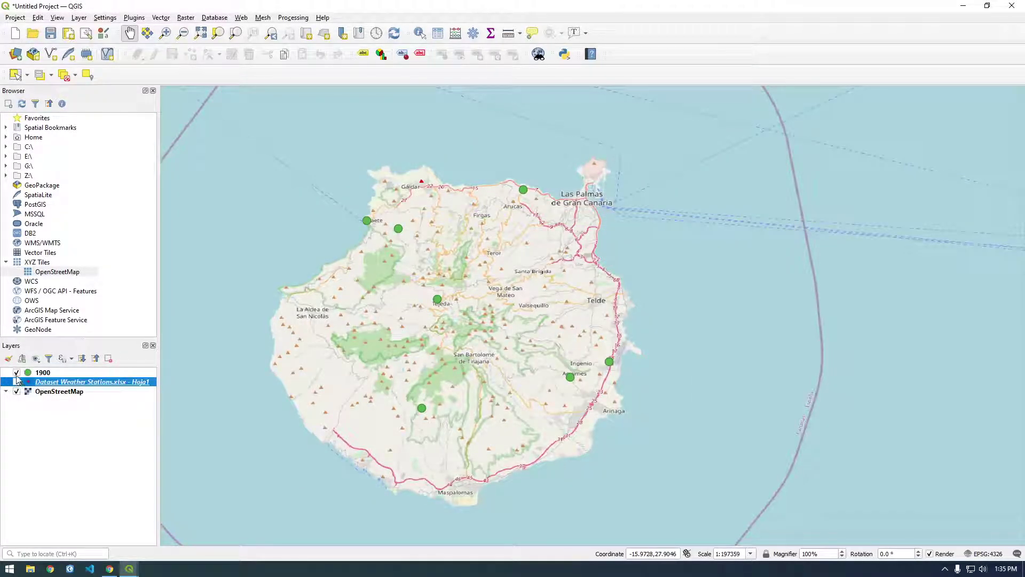
click(17, 372)
Open the Dataset Weather Stations attribute table and clear the current selection.
right_click(54, 383)
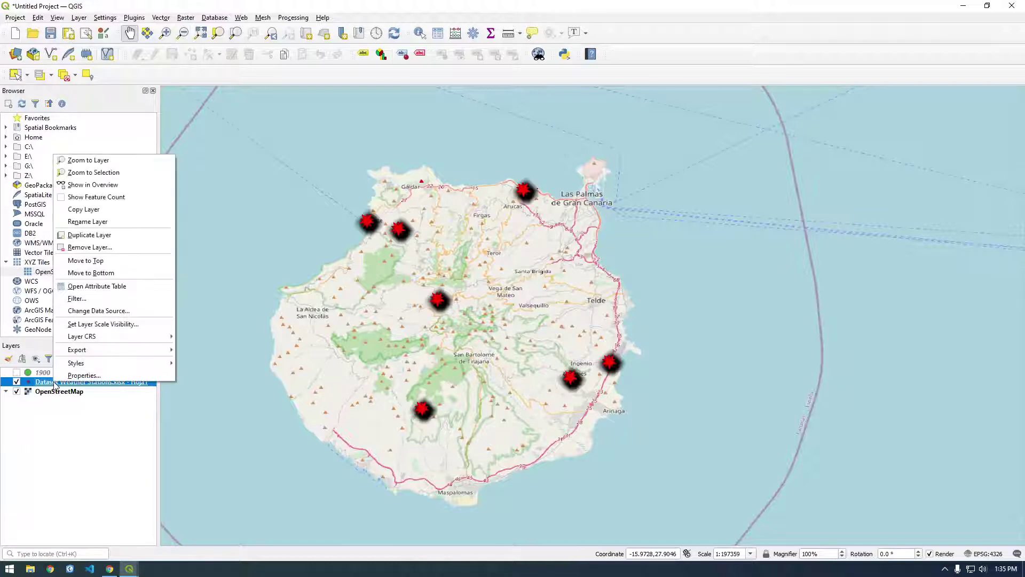
mouse_move(113, 354)
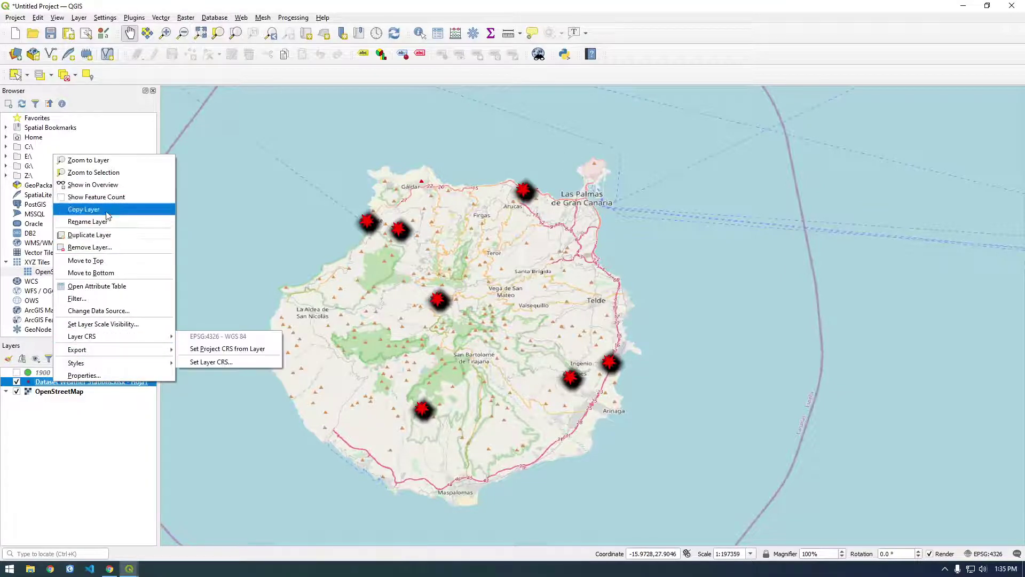
click(97, 287)
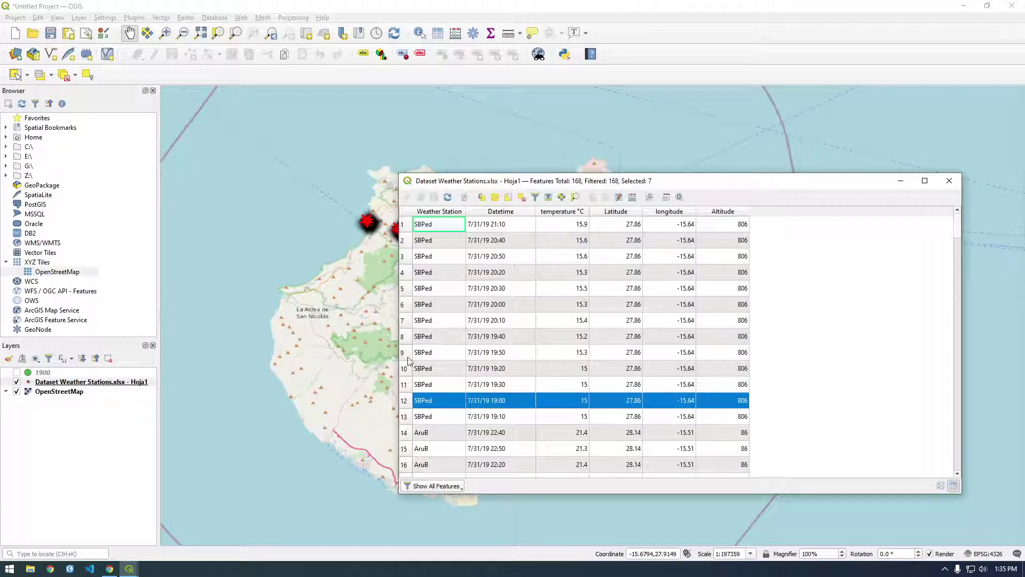
click(522, 198)
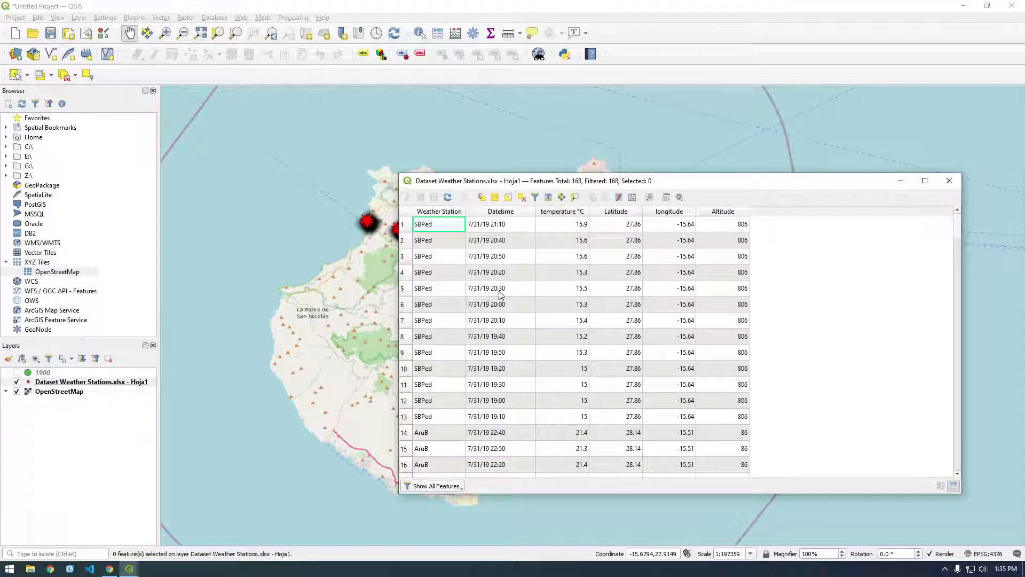
Build a select-by-expression from the Datetime field and the 7/31/19 19:10 value.
click(481, 198)
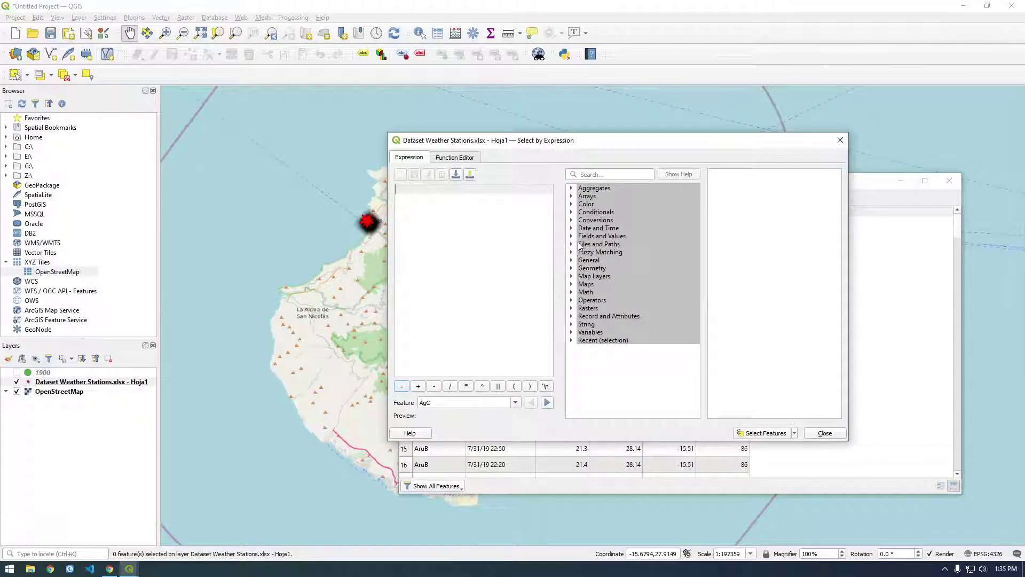
click(572, 236)
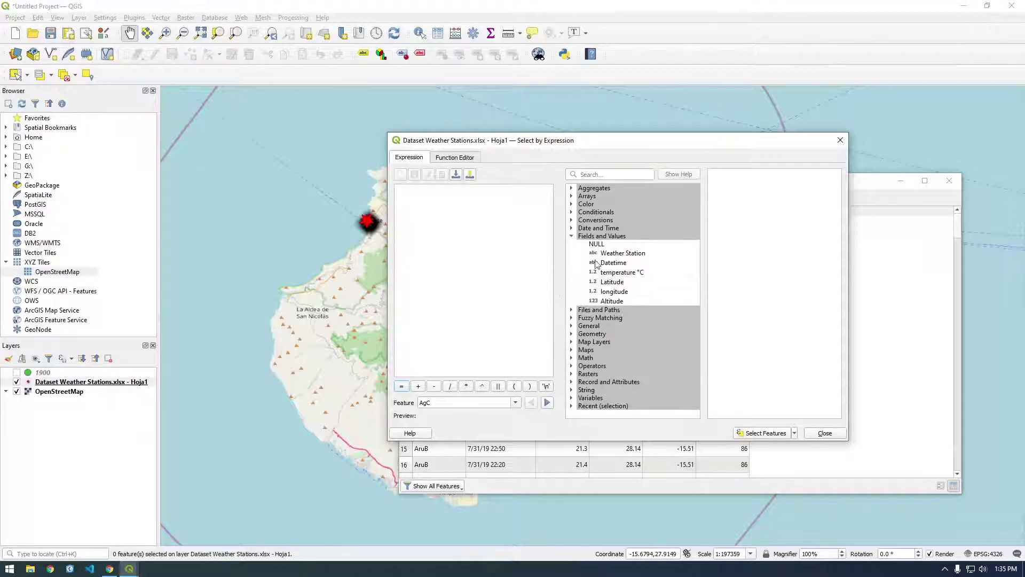
double_click(612, 263)
click(736, 311)
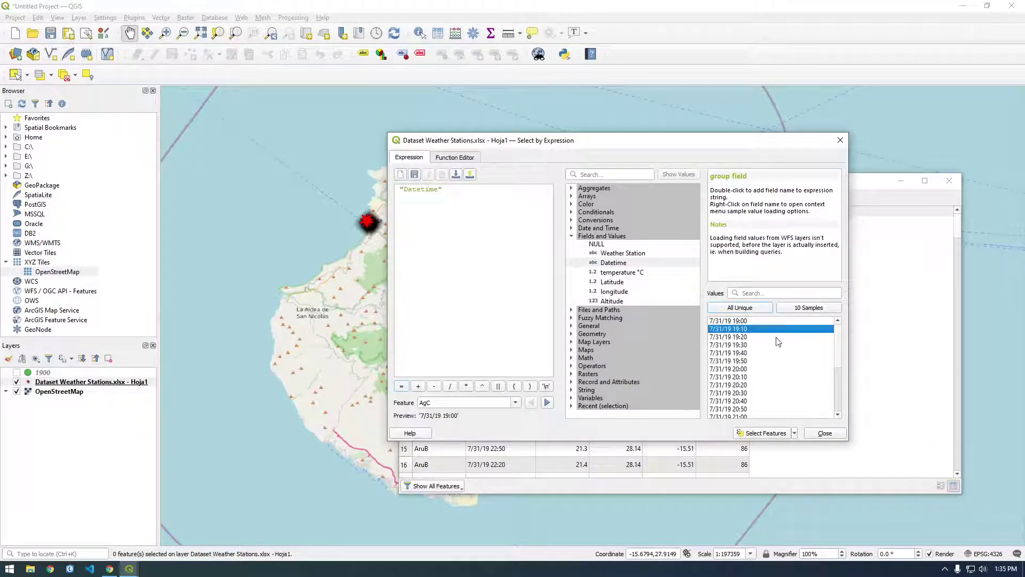
double_click(740, 329)
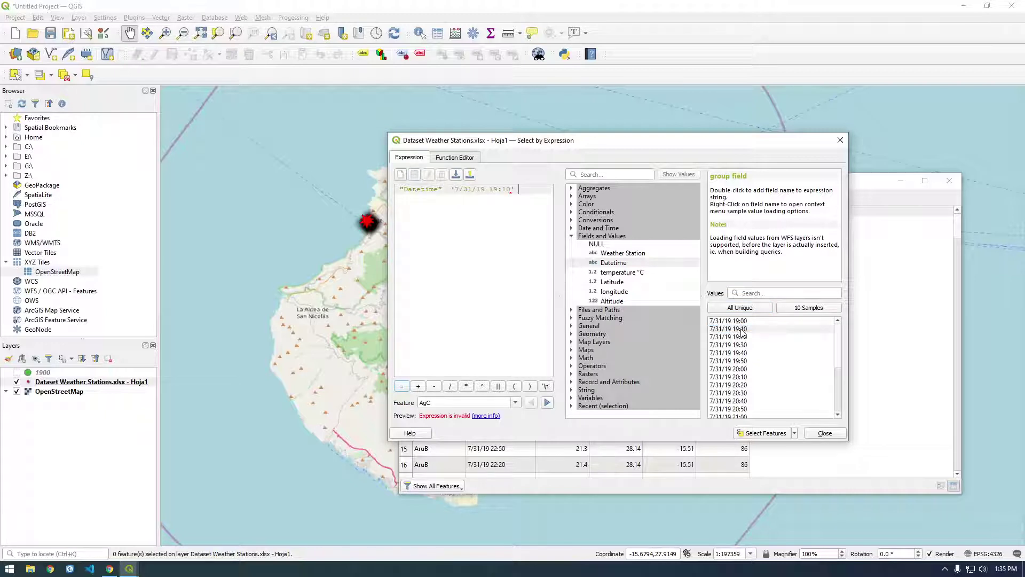
click(757, 434)
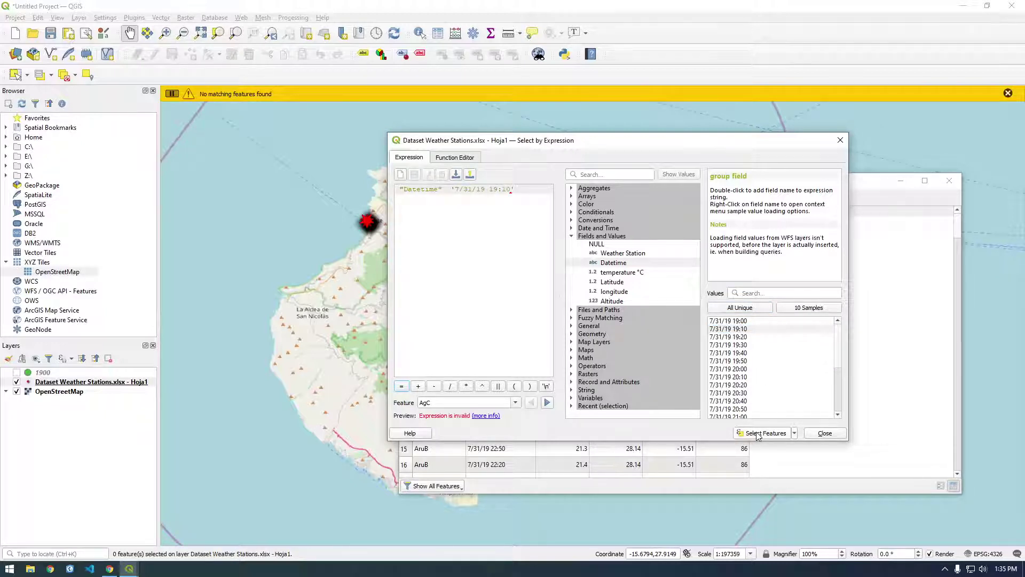
Select features with "Datetime" = '7/31/19 19:10' and show only the seven selected rows.
click(503, 251)
shift+click(450, 189)
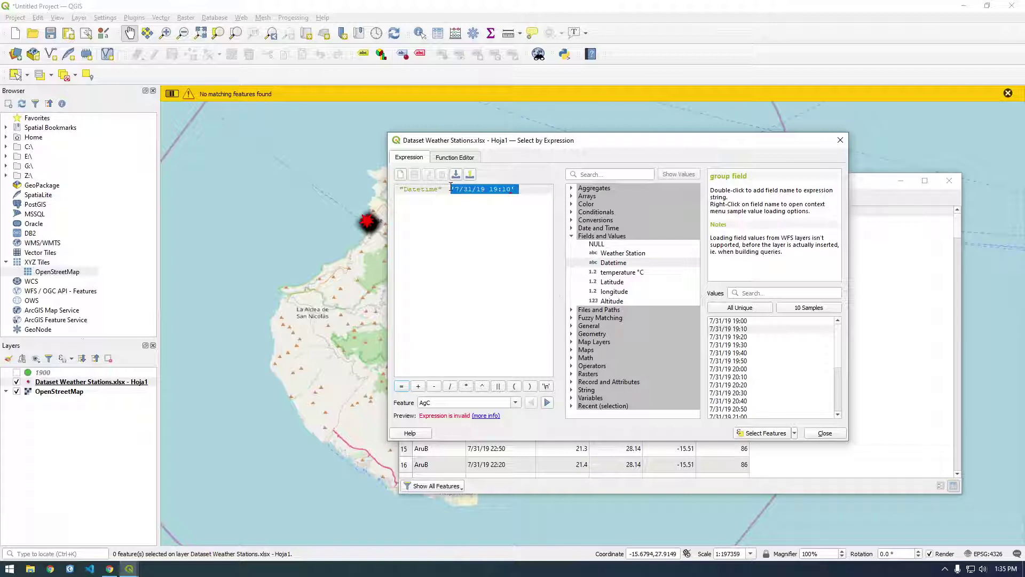
key(BackSpace)
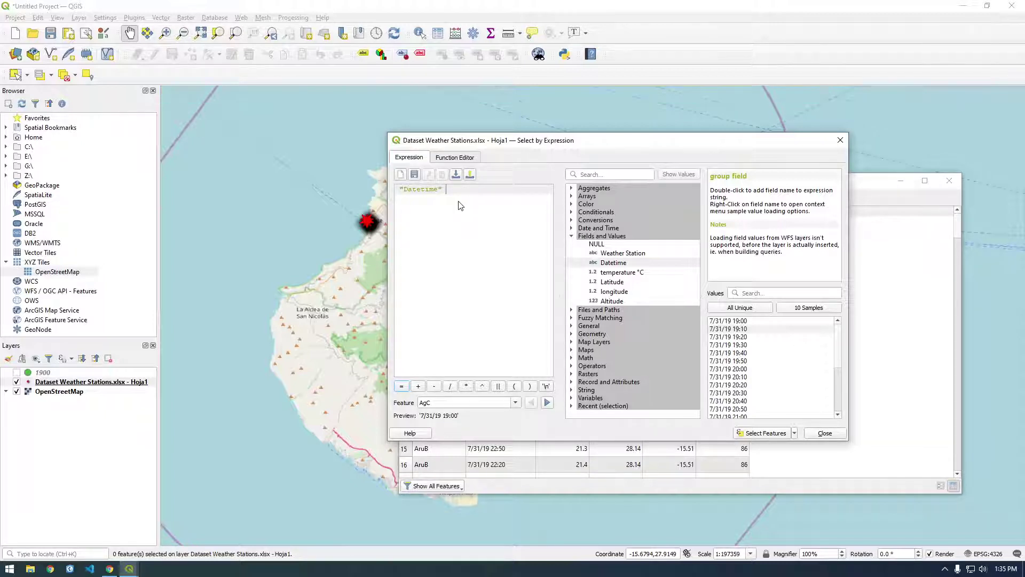
click(405, 386)
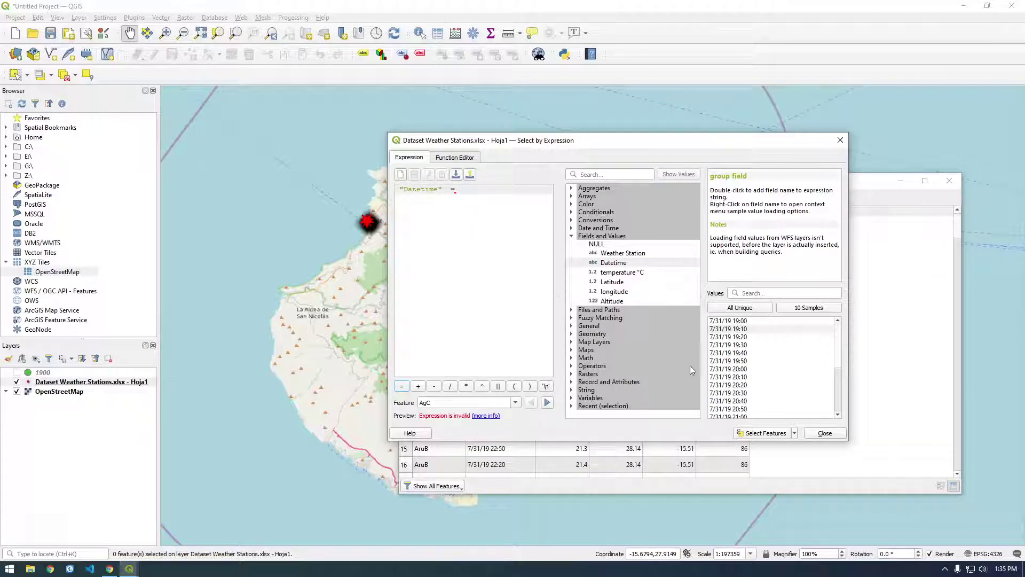
double_click(729, 329)
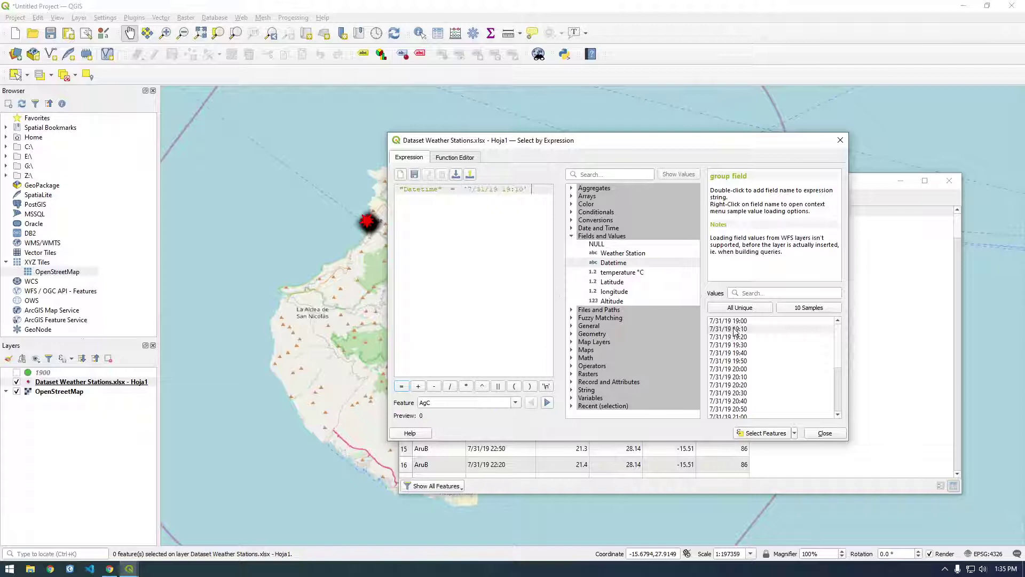
click(767, 434)
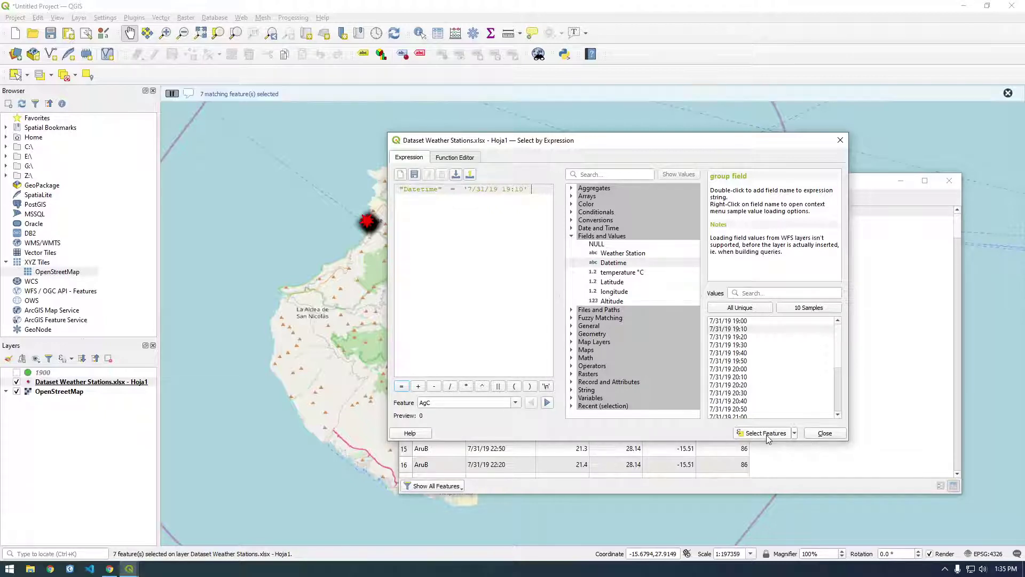
click(825, 433)
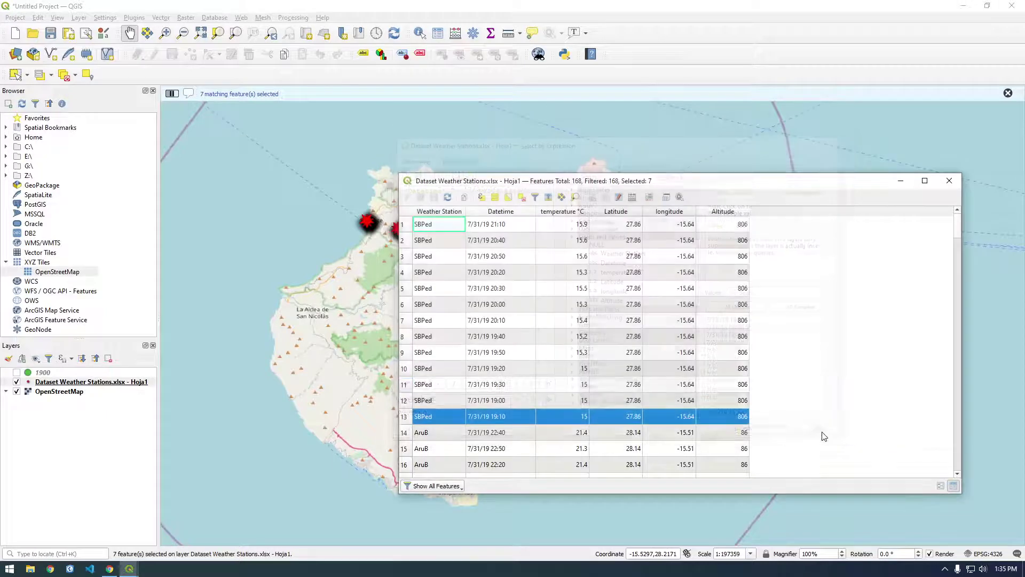
click(460, 488)
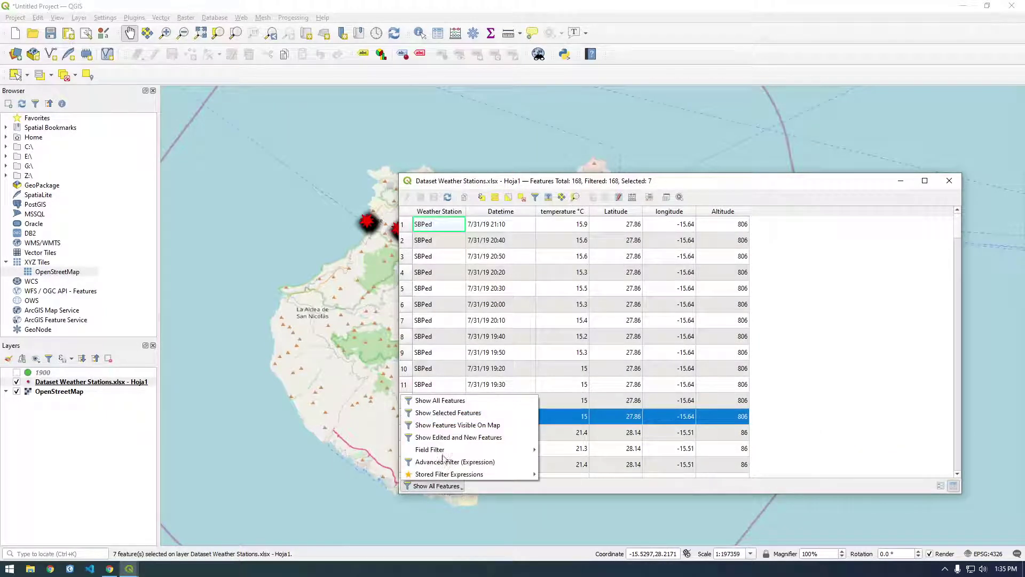
click(452, 417)
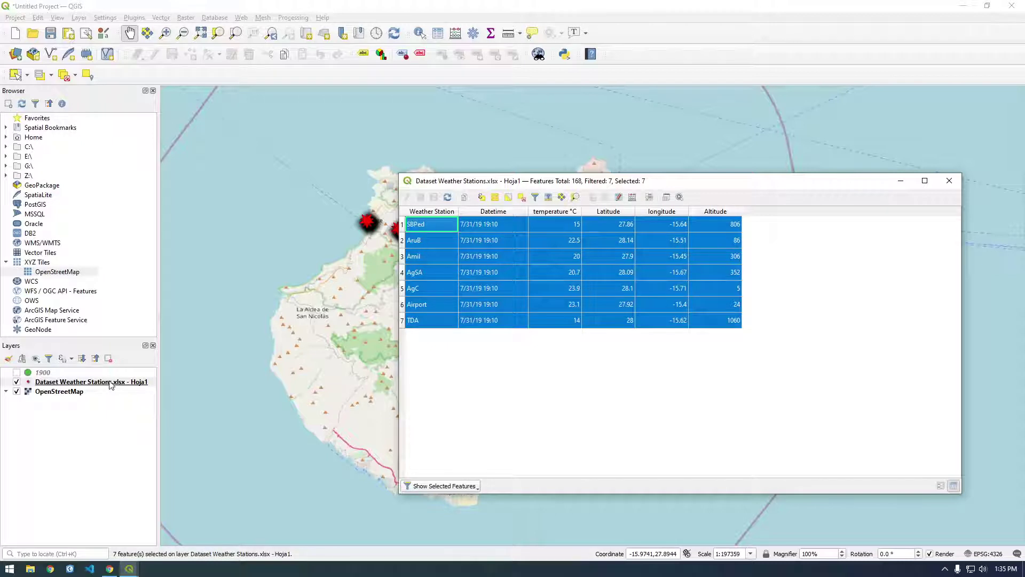
Close the attribute table and begin exporting only the selected Dataset stations.
click(949, 180)
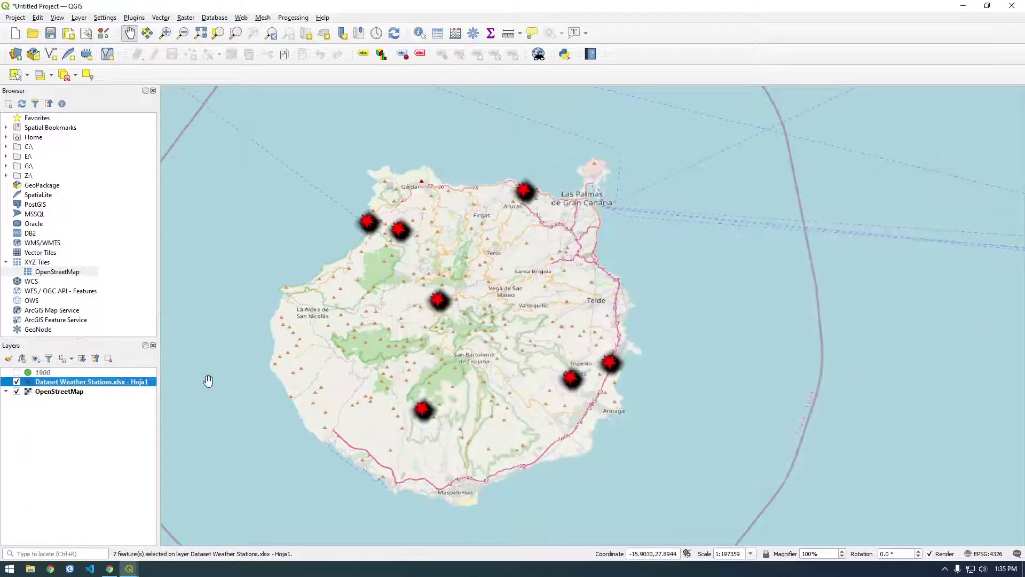
right_click(136, 385)
mouse_move(187, 352)
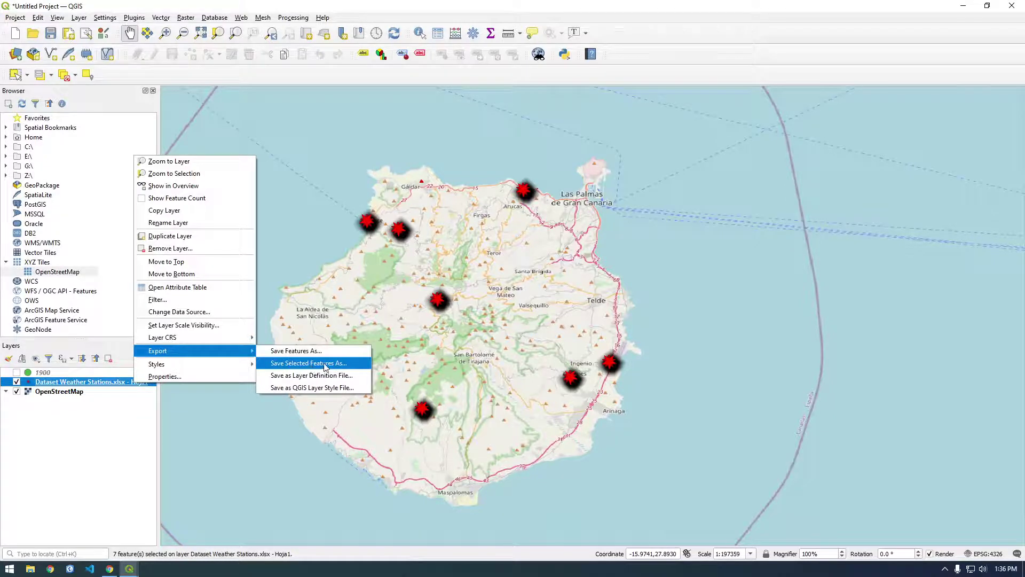
click(325, 363)
click(662, 182)
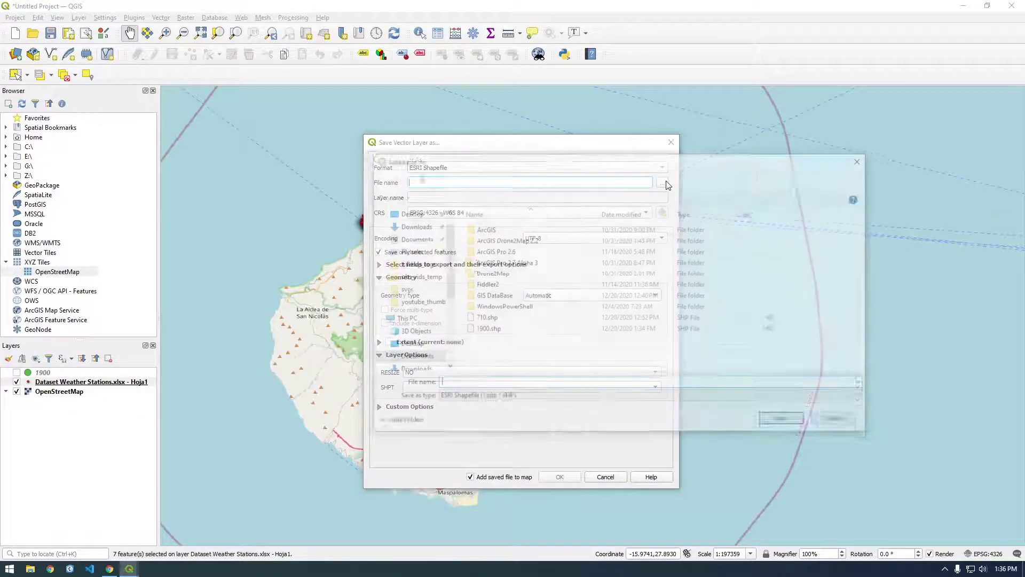
Save the selection as 1910.shp as layer 1910, then hide the spreadsheet layer.
click(492, 331)
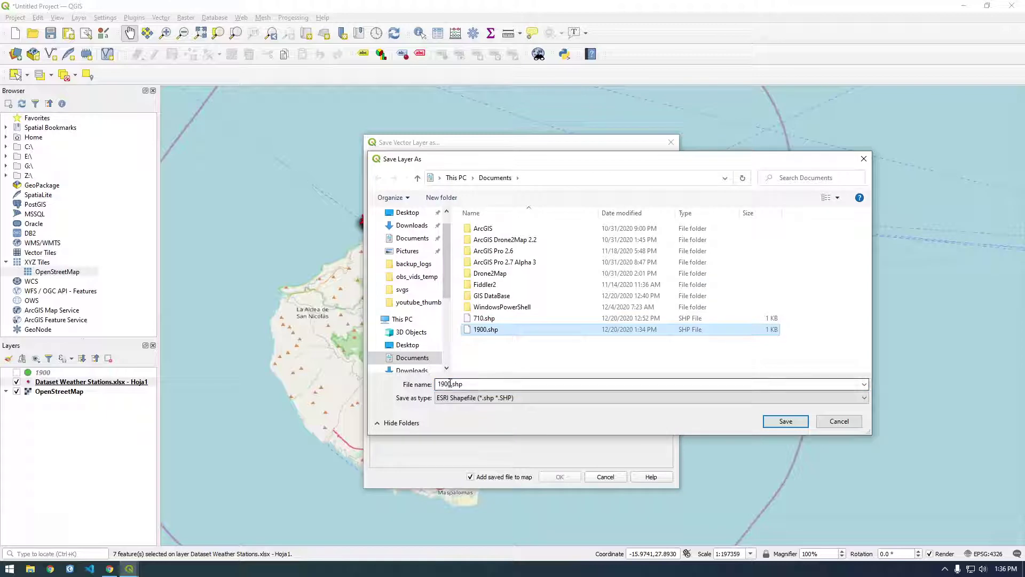
click(448, 384)
click(448, 384)
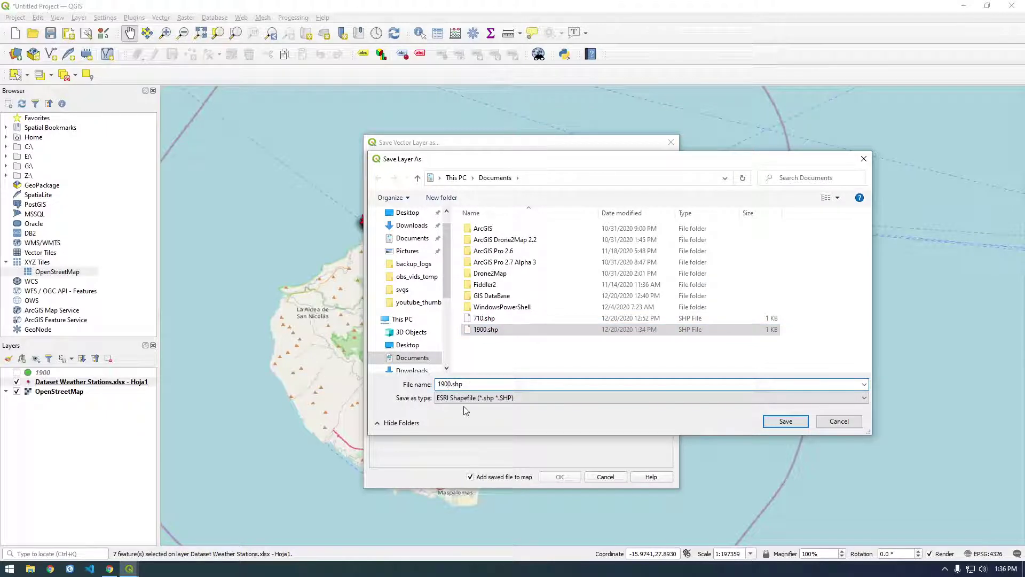
key(BackSpace)
text(1)
click(784, 425)
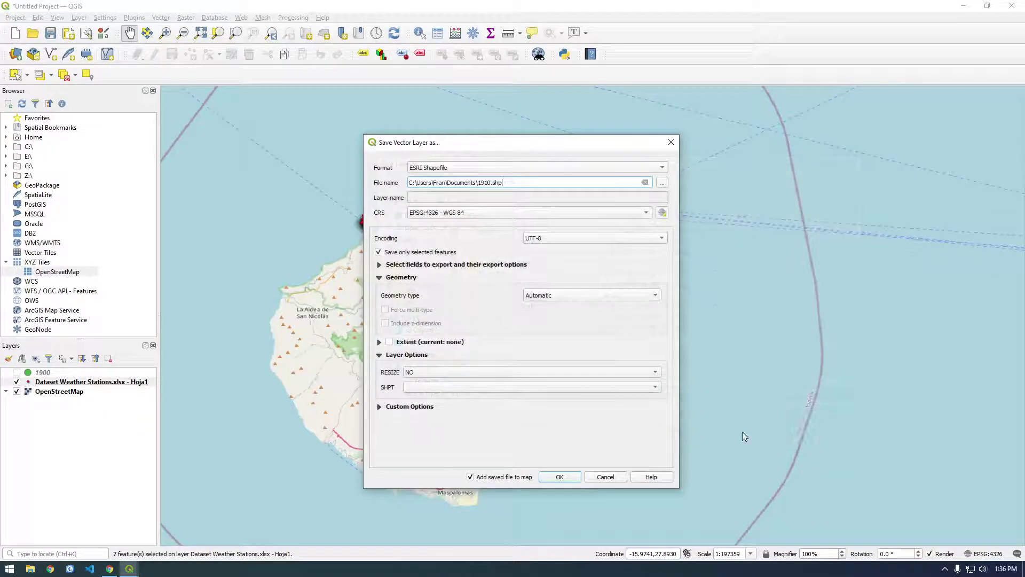
click(550, 479)
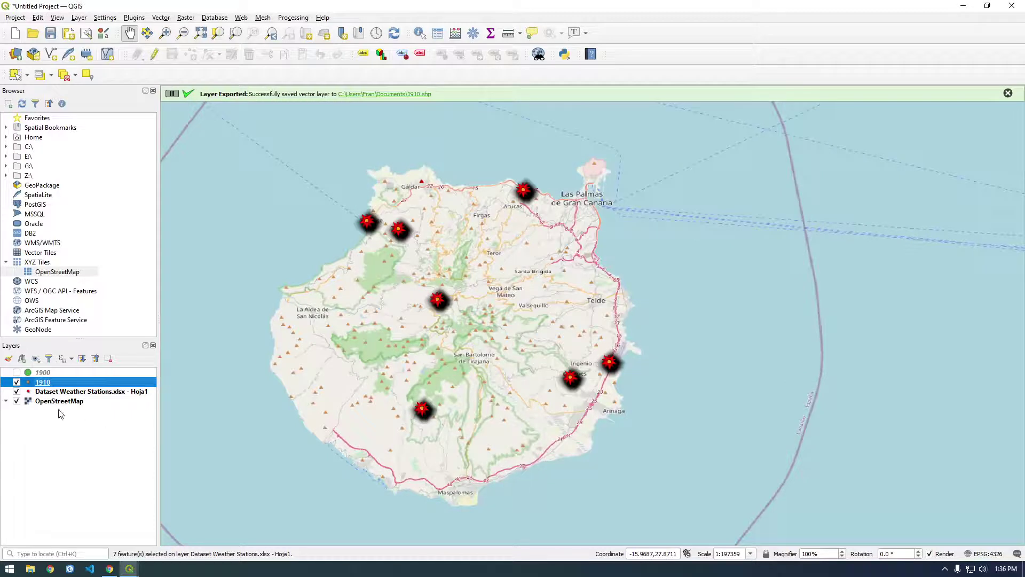
click(17, 392)
Show the 1900 layer, move 1910 above it, and hide 1910.
click(16, 372)
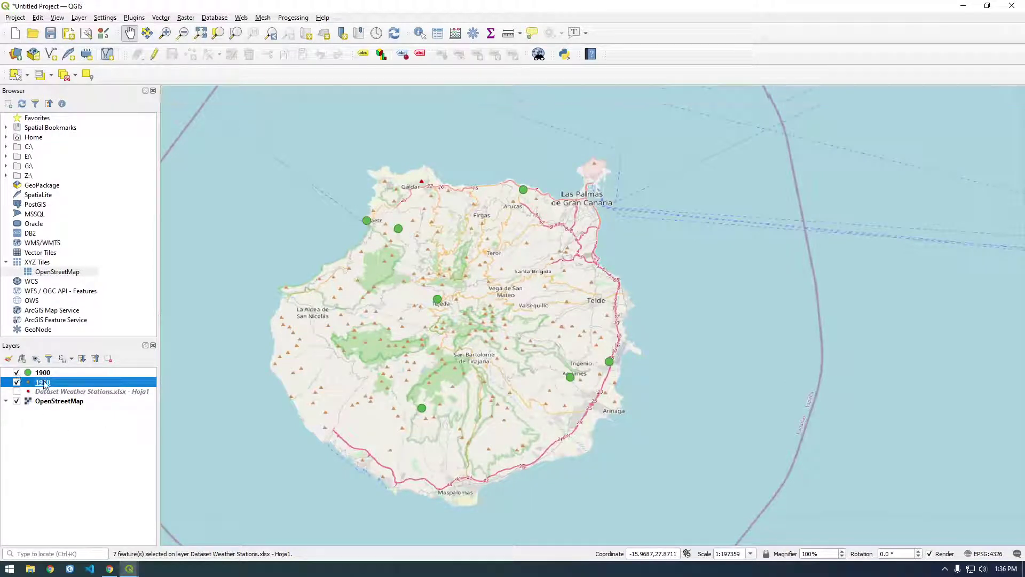
drag(18, 379, 18, 372)
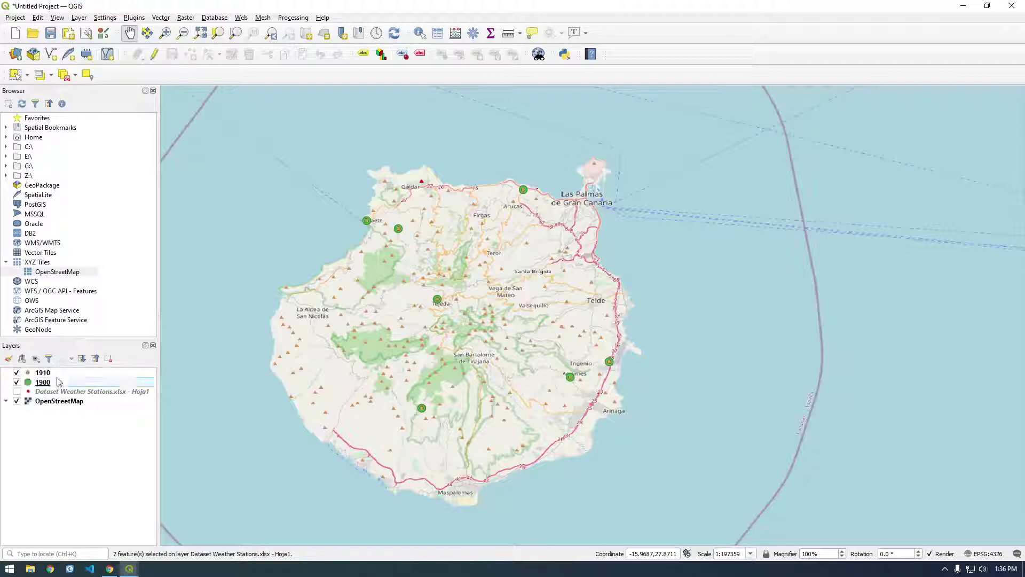
click(17, 373)
Identify the Arucas 1900 station: 7/31/19 19:00, temperature 22.8, altitude 86.
drag(446, 299, 434, 278)
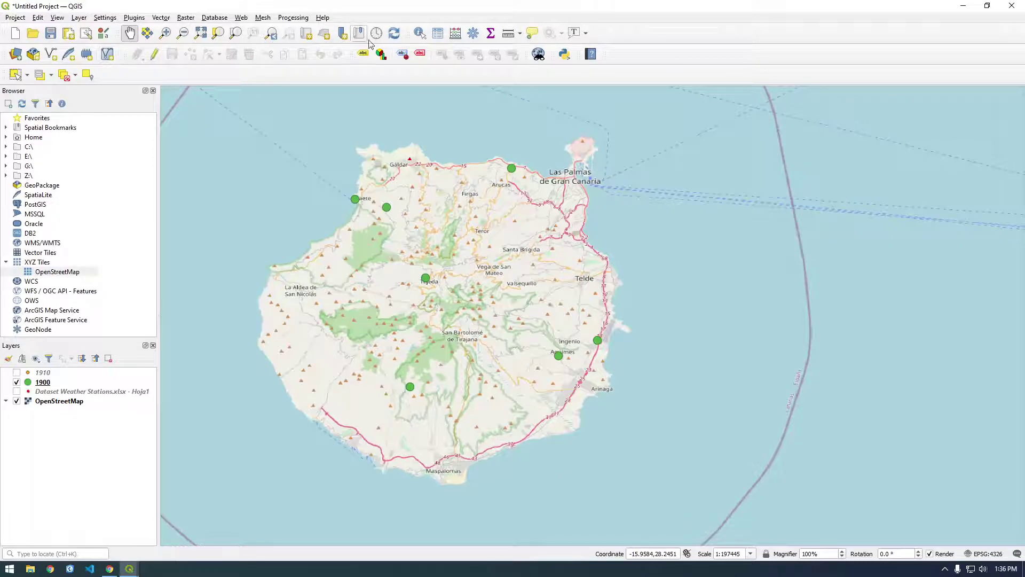
click(420, 33)
click(389, 169)
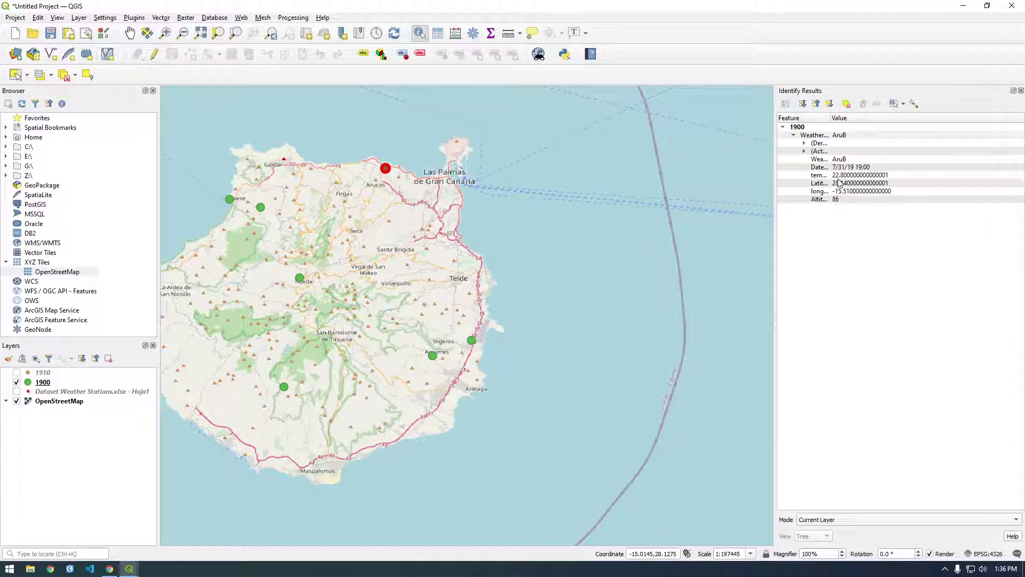
Identify AruB on layer 1910 (19:10, 22.5), then switch display back to 1900.
click(17, 381)
click(16, 372)
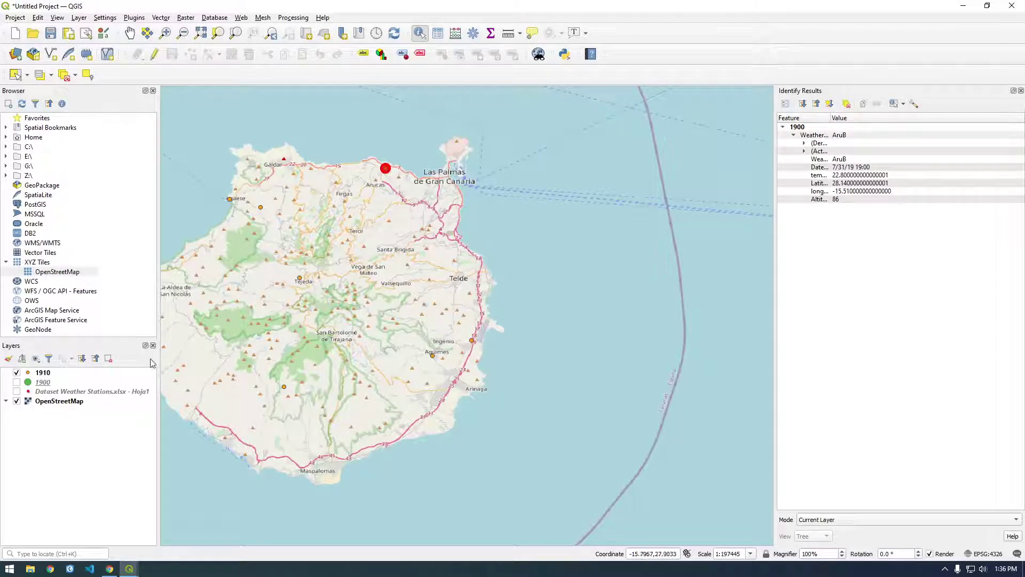
click(43, 373)
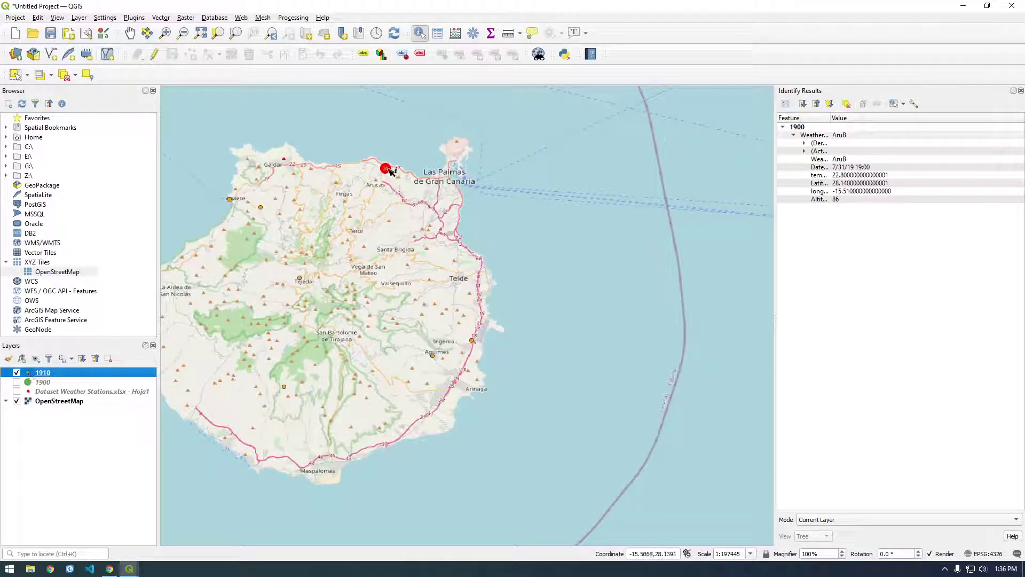
click(387, 168)
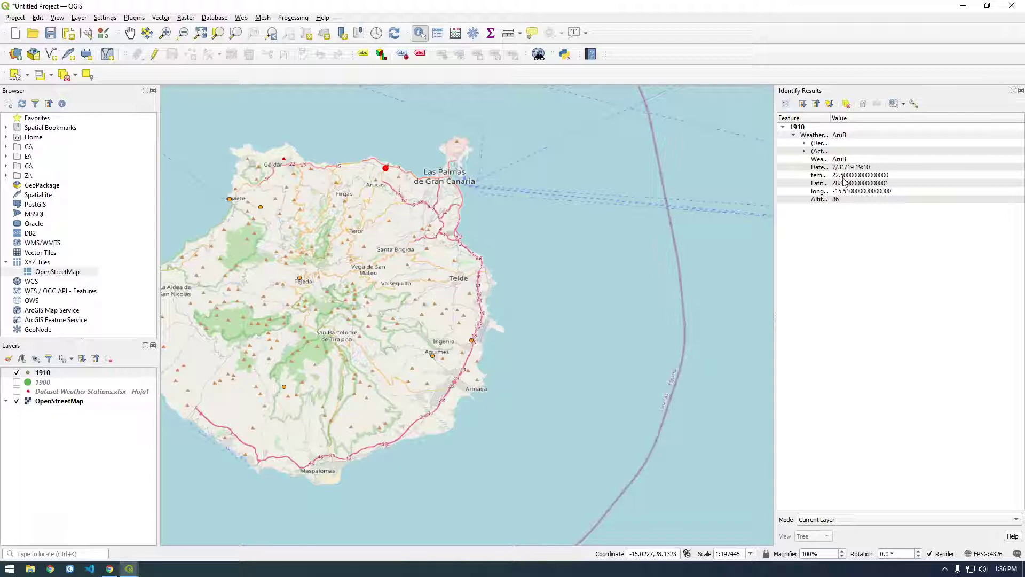
click(16, 373)
click(16, 383)
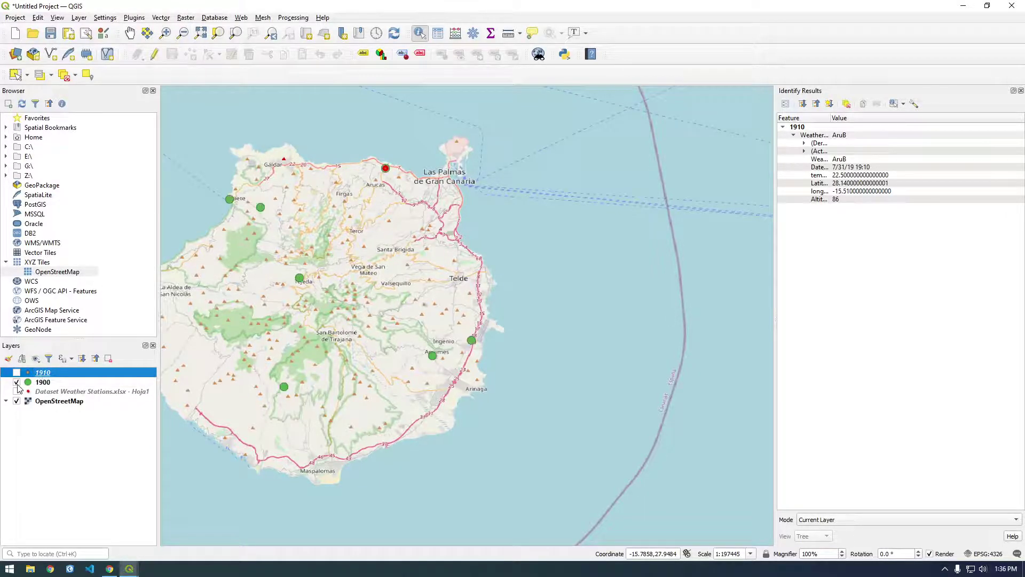
scroll(415, 176, up, 2)
Zoom to the Arucas station and identify it on 1900, then on 1910.
drag(287, 153, 357, 237)
scroll(364, 243, up, 2)
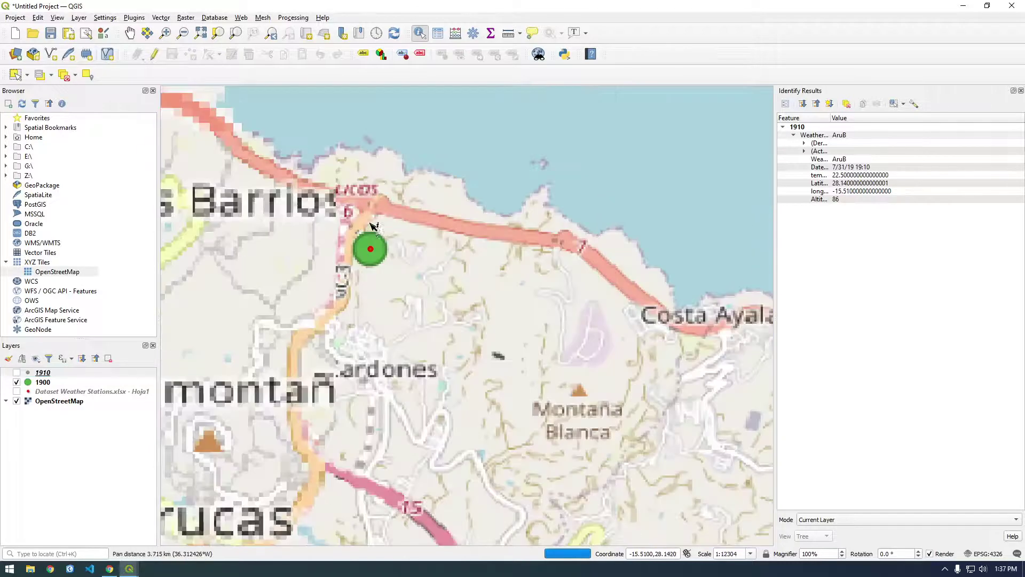
click(371, 249)
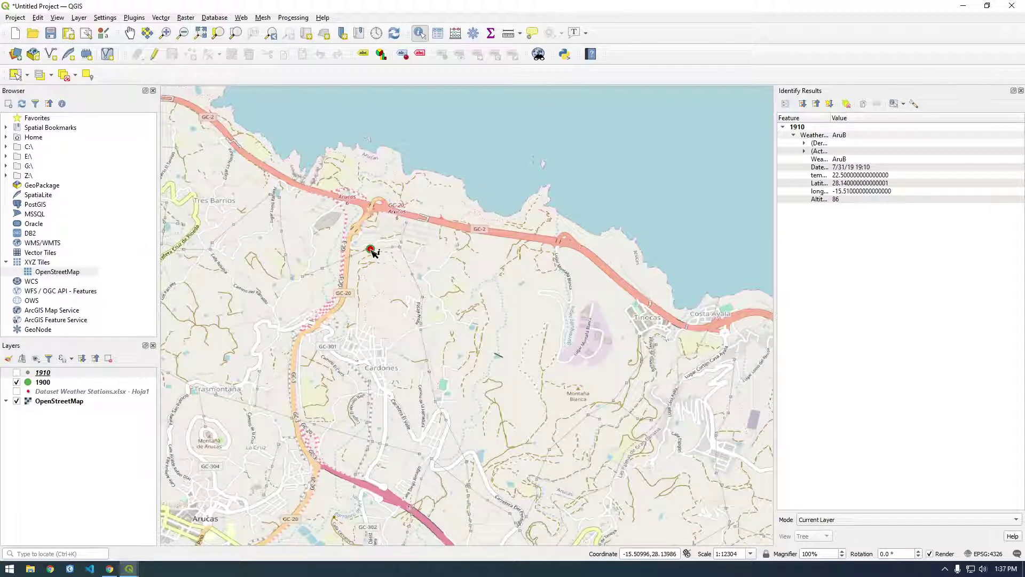
click(17, 382)
click(845, 105)
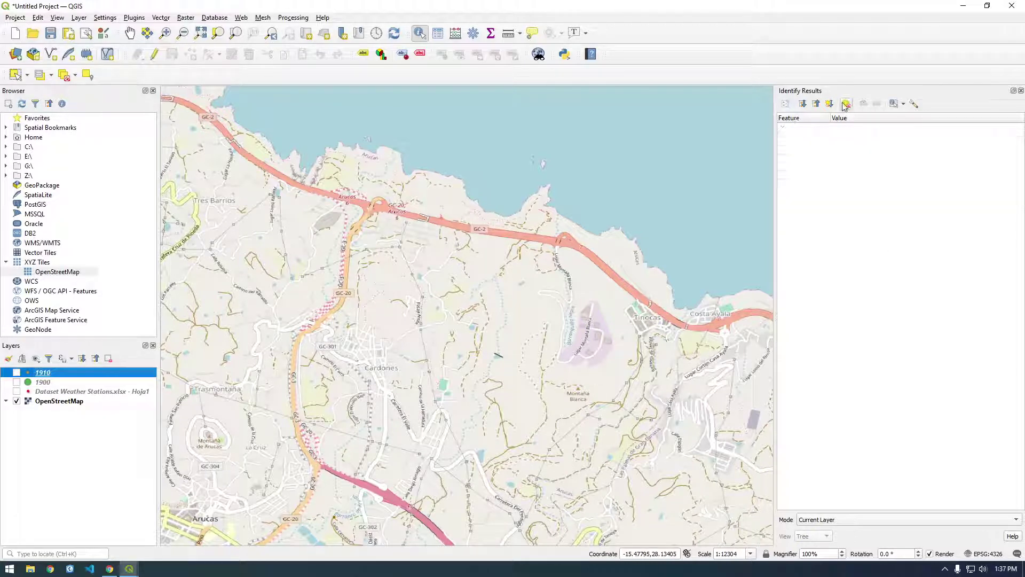
click(17, 373)
click(369, 248)
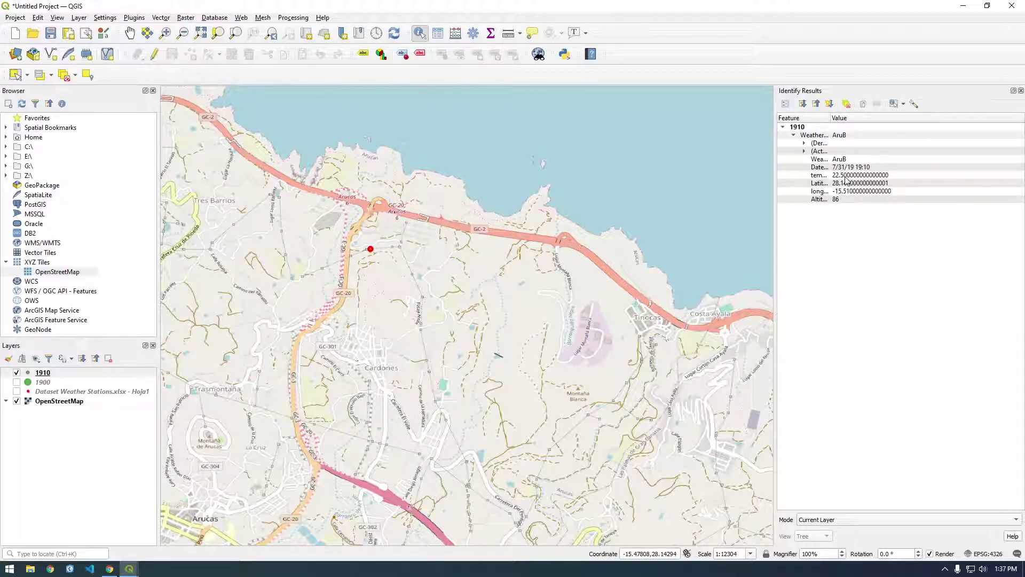
Show 1900 again instead of 1910 and re-identify the station at closer zoom.
click(17, 373)
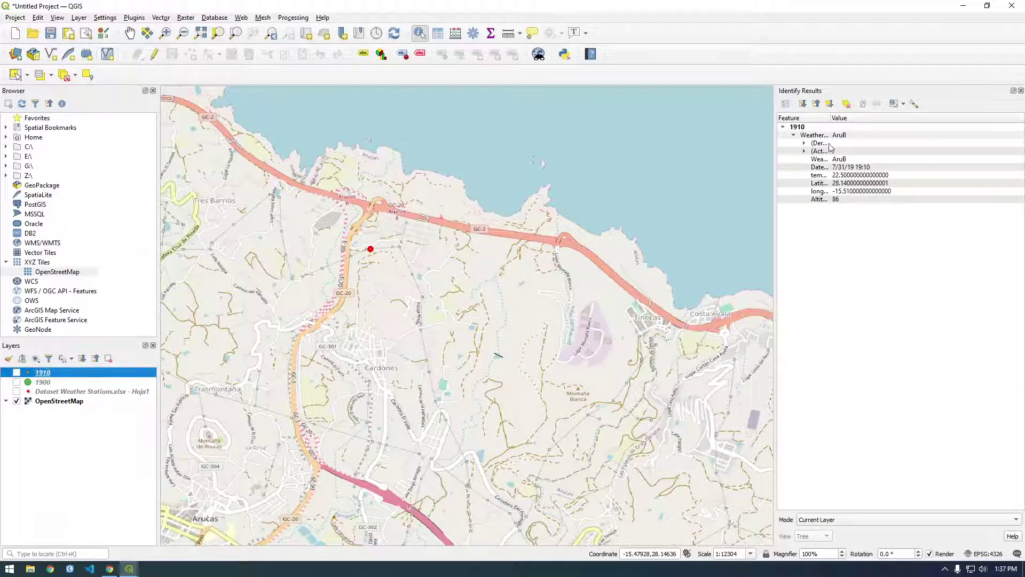
click(846, 104)
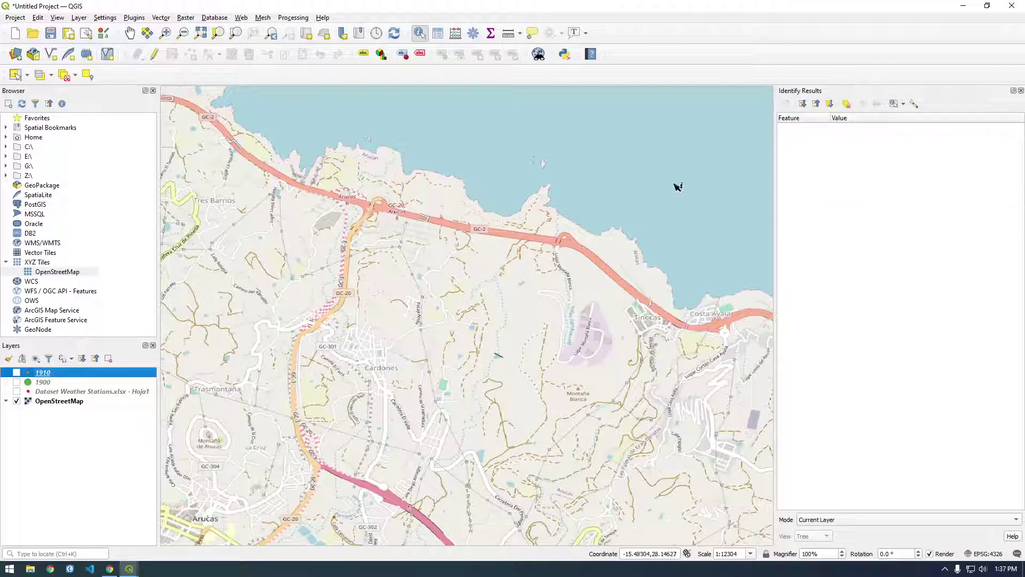
click(16, 381)
click(372, 250)
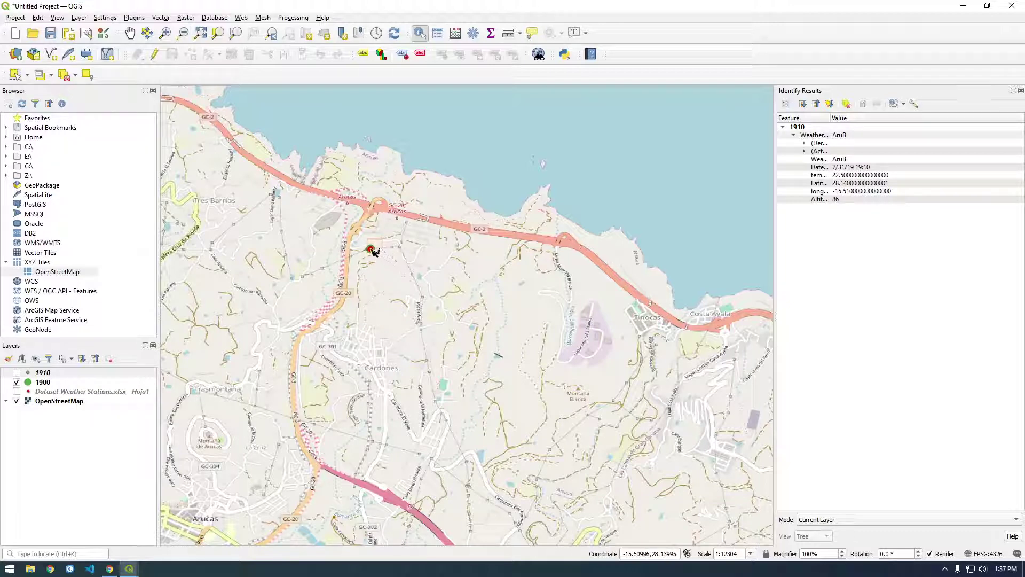
scroll(372, 252, up, 3)
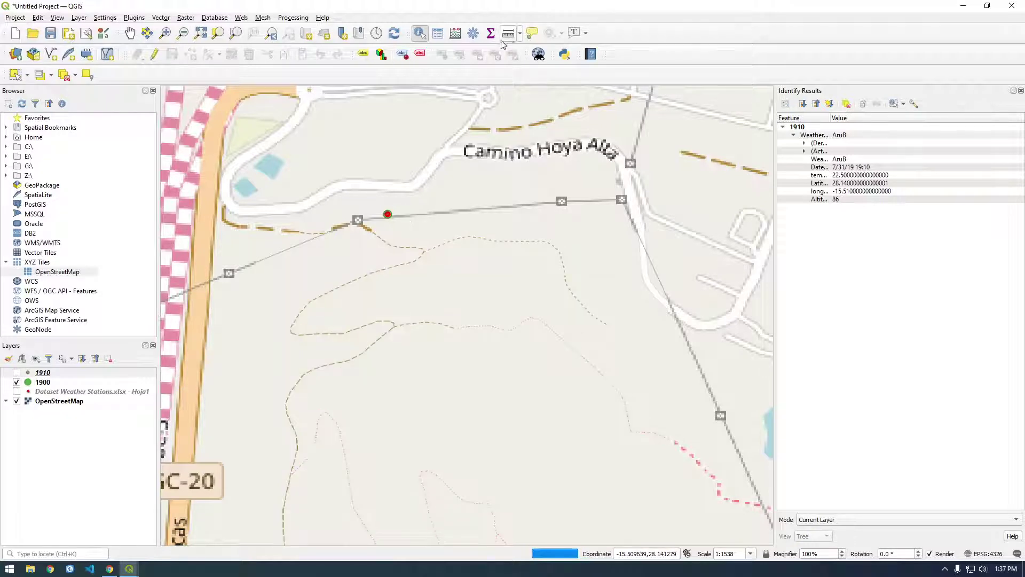
click(847, 104)
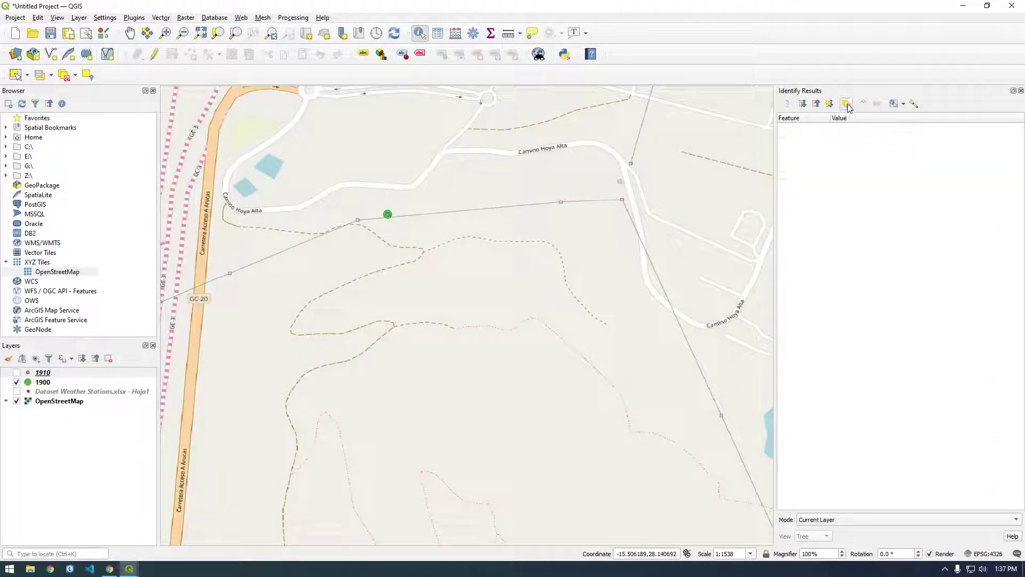
click(389, 214)
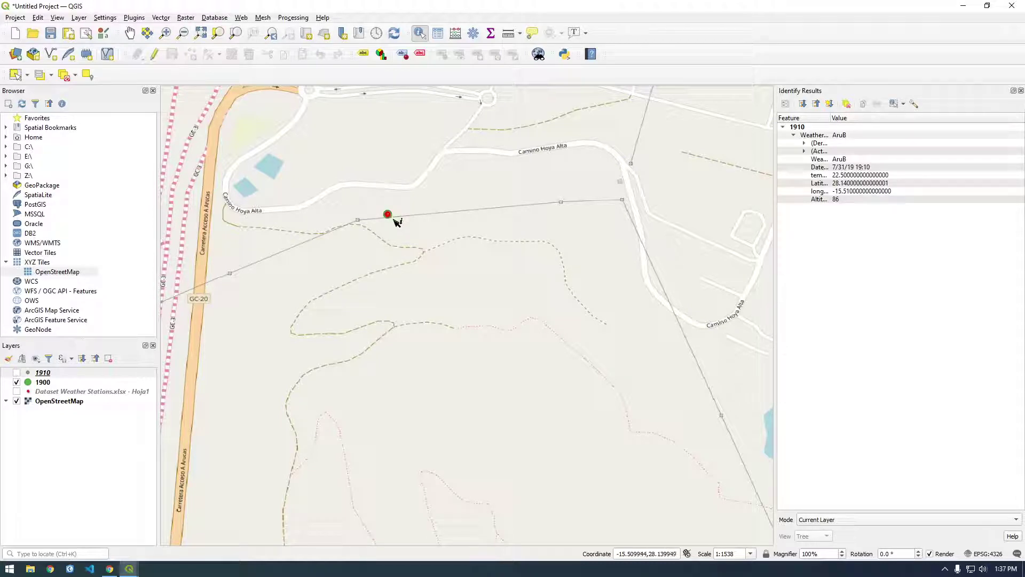
Move the 1900 layer above 1910 in the Layers panel and select 1910.
click(16, 382)
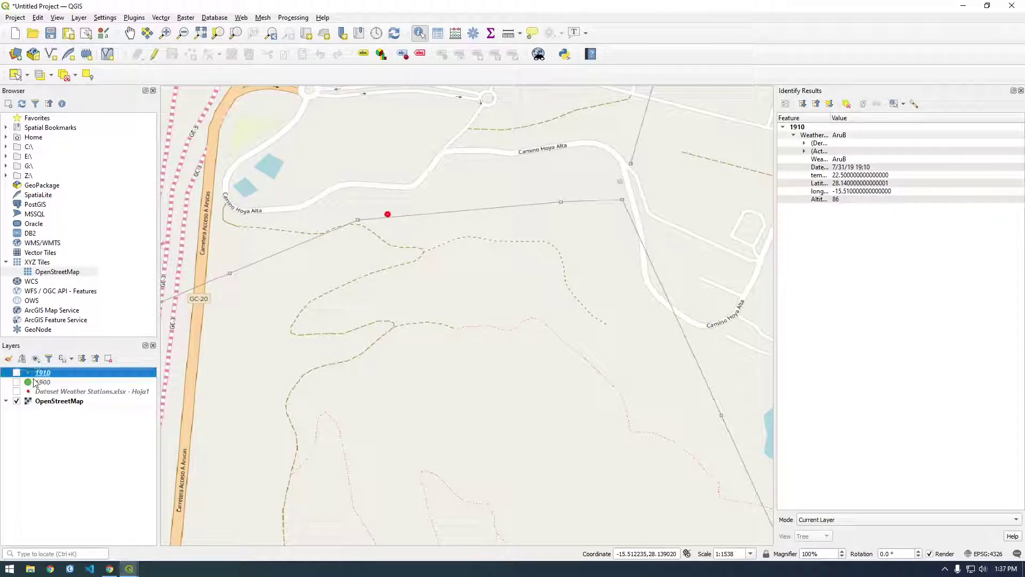
drag(41, 382, 44, 369)
click(42, 382)
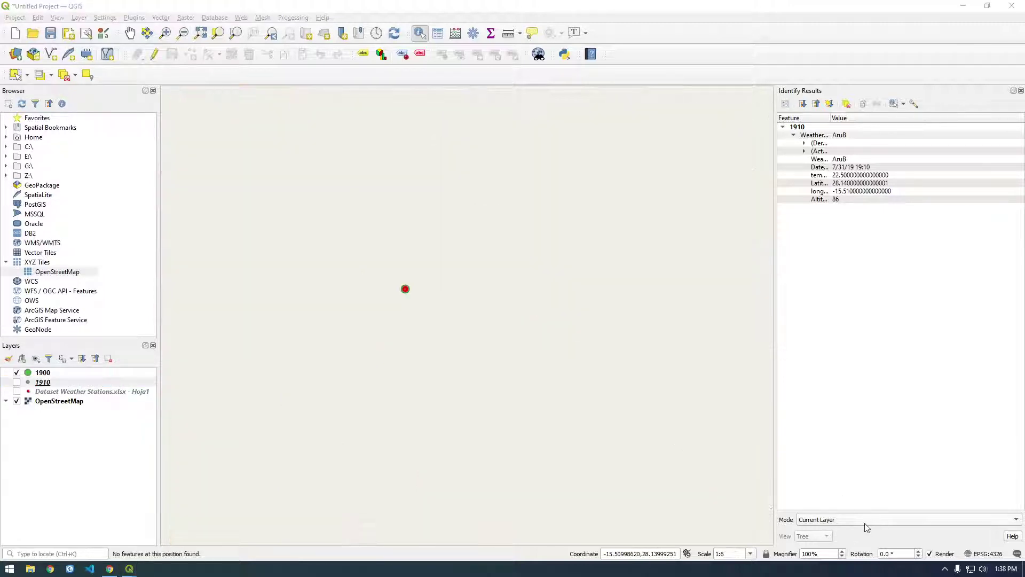
Set the Identify mode to Top Down and re-identify the station point.
click(842, 521)
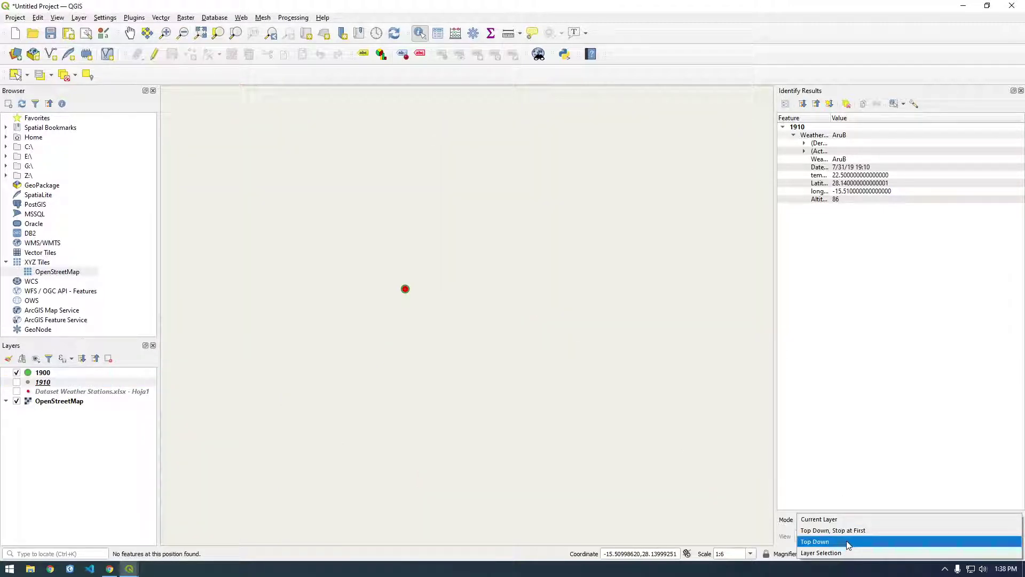
click(848, 540)
click(378, 282)
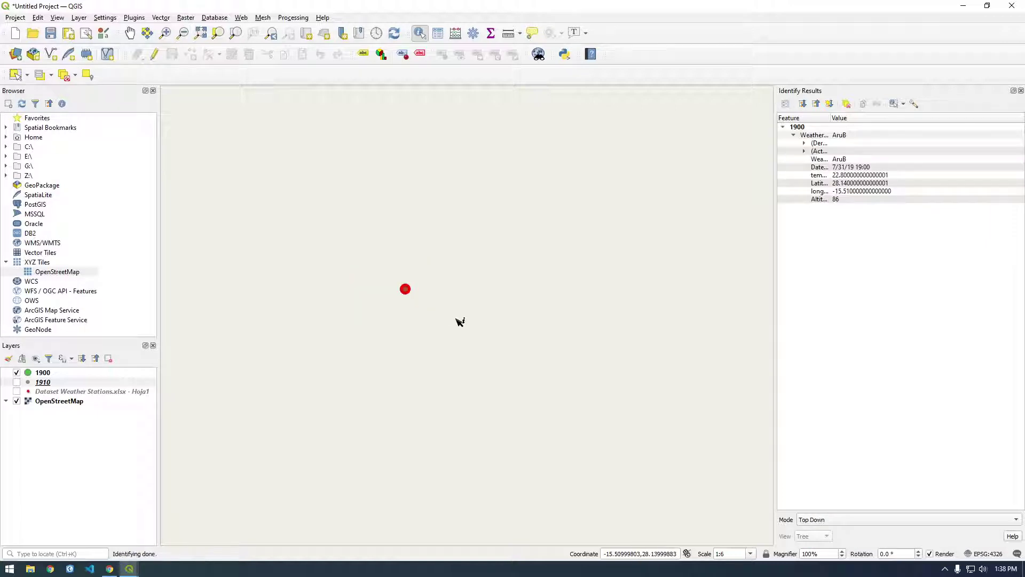
Show 1910, box-identify around AruB, and expand its 1910 record.
click(18, 382)
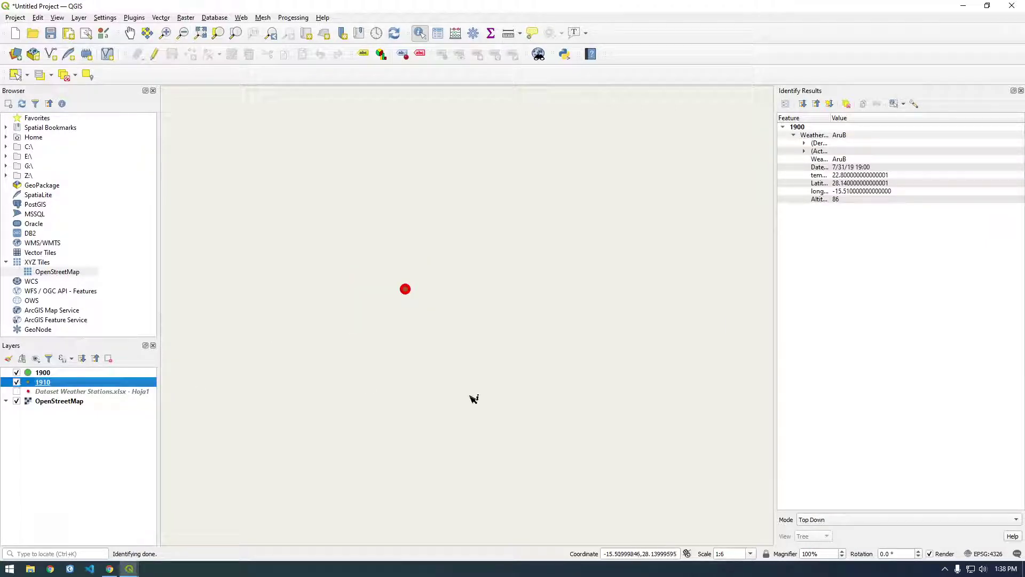
drag(335, 223, 458, 309)
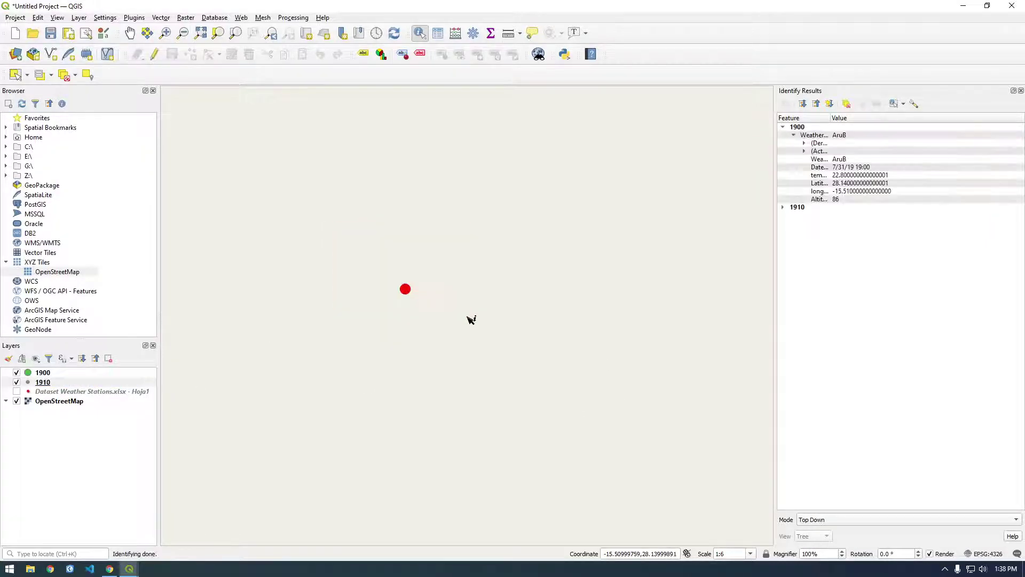
click(783, 207)
click(793, 216)
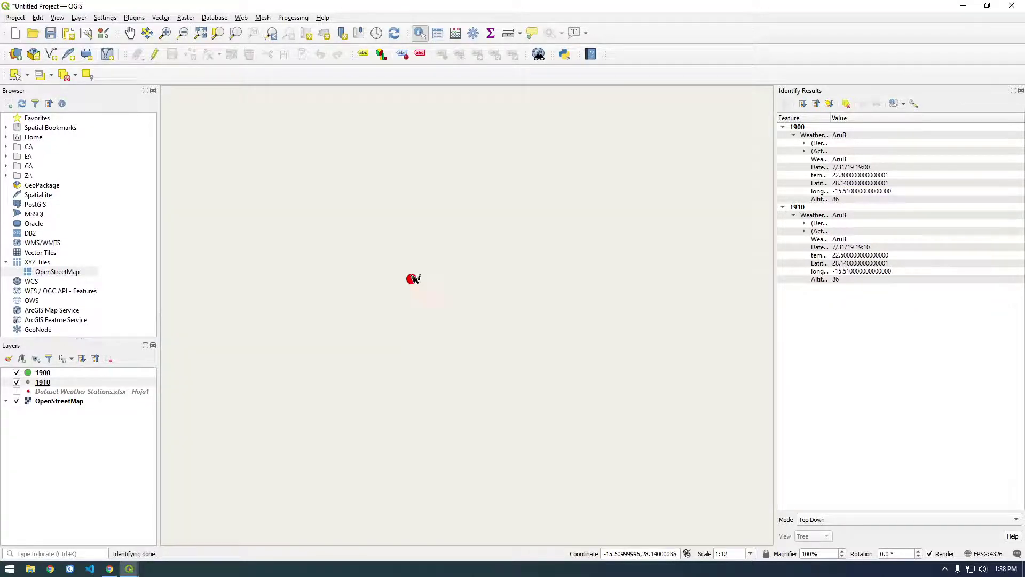
scroll(411, 291, down, 8)
Zoom out and pan to centre all of Gran Canaria in the map.
scroll(414, 293, down, 7)
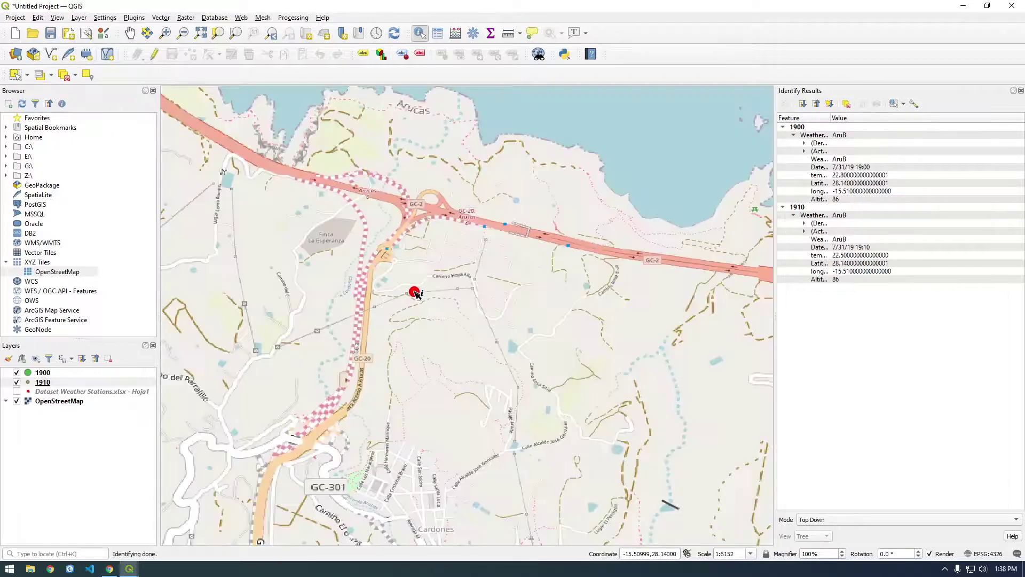
scroll(413, 297, down, 1)
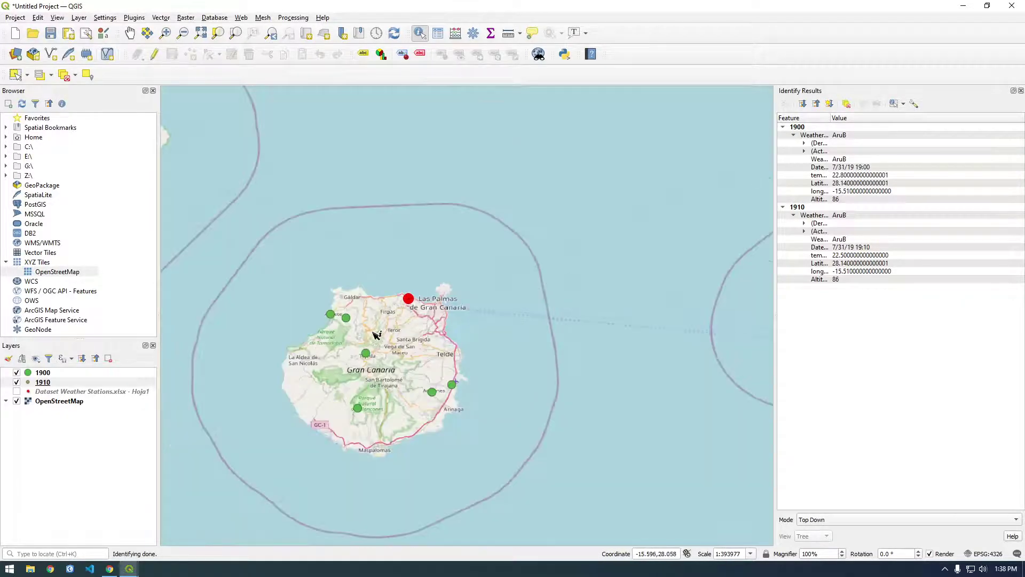
drag(380, 334, 415, 308)
scroll(415, 306, up, 1)
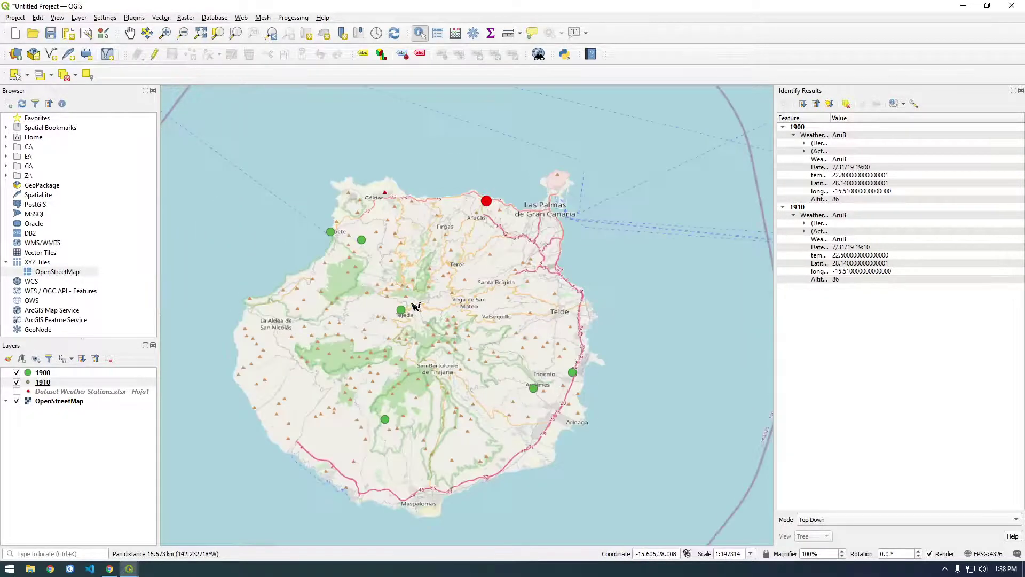
scroll(419, 322, down, 1)
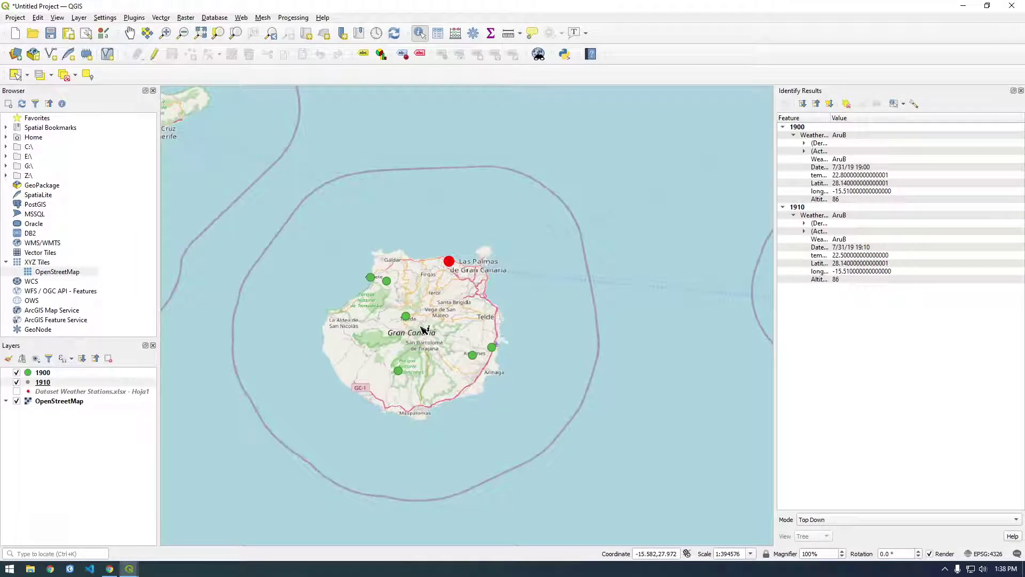